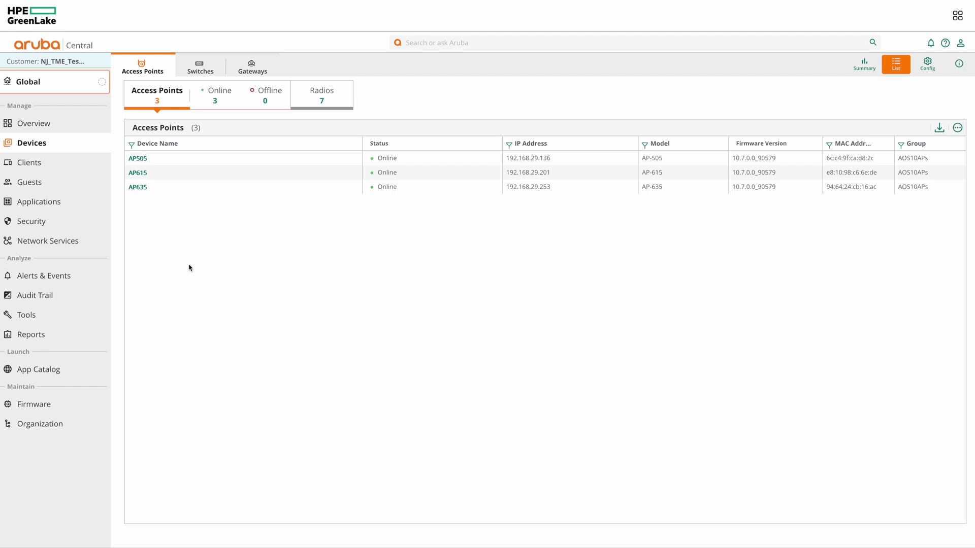
Step: Keep the Global scope and open the access point radio optimization configuration
{"action": "left_click", "coordinate": [47, 94]}
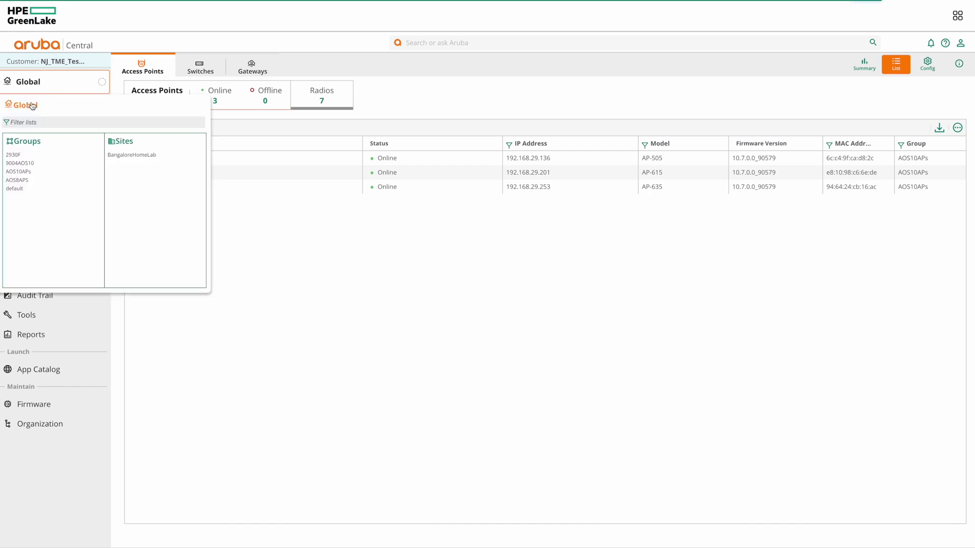
{"action": "left_click", "coordinate": [31, 104]}
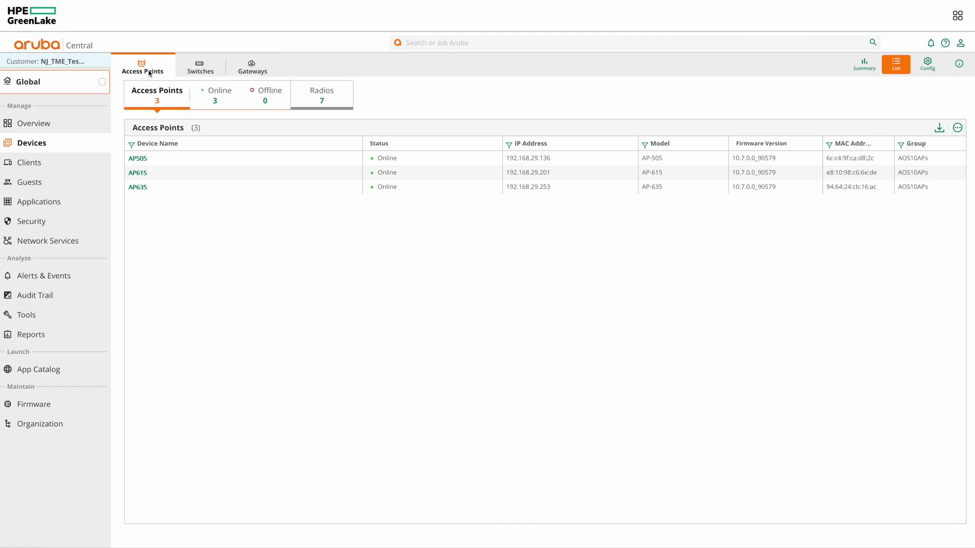
{"action": "left_click", "coordinate": [931, 71]}
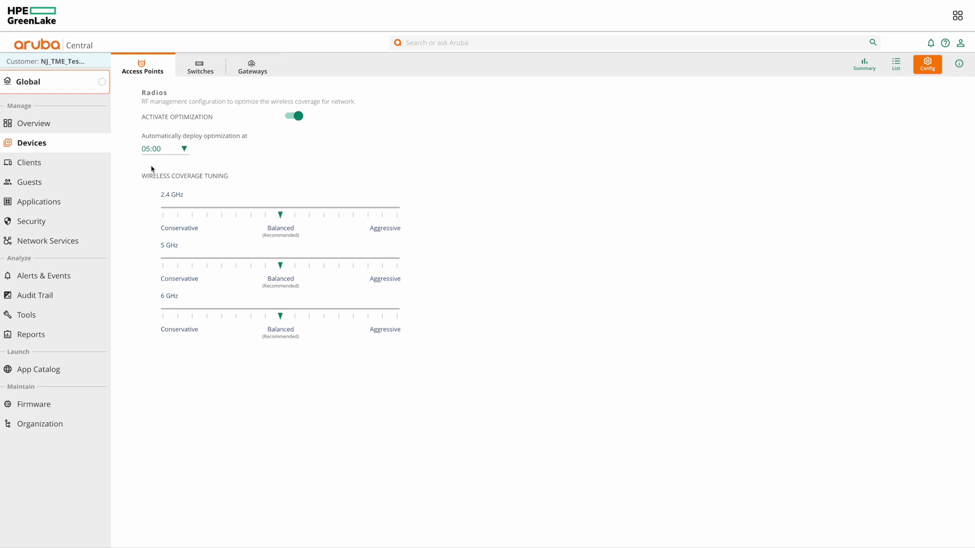
Step: Check the optimization deploy-time list and leave it at 05:00
{"action": "left_click", "coordinate": [182, 151]}
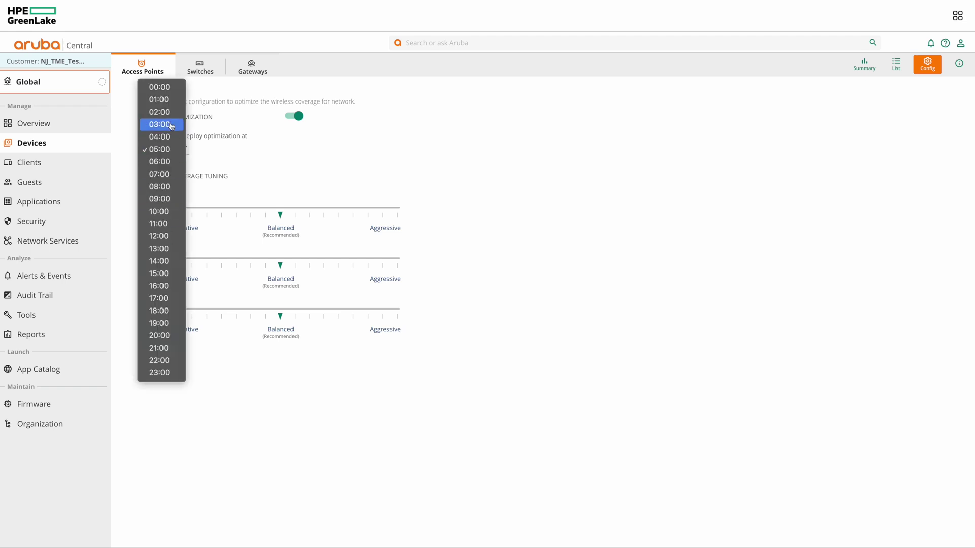
{"action": "left_click", "coordinate": [202, 141]}
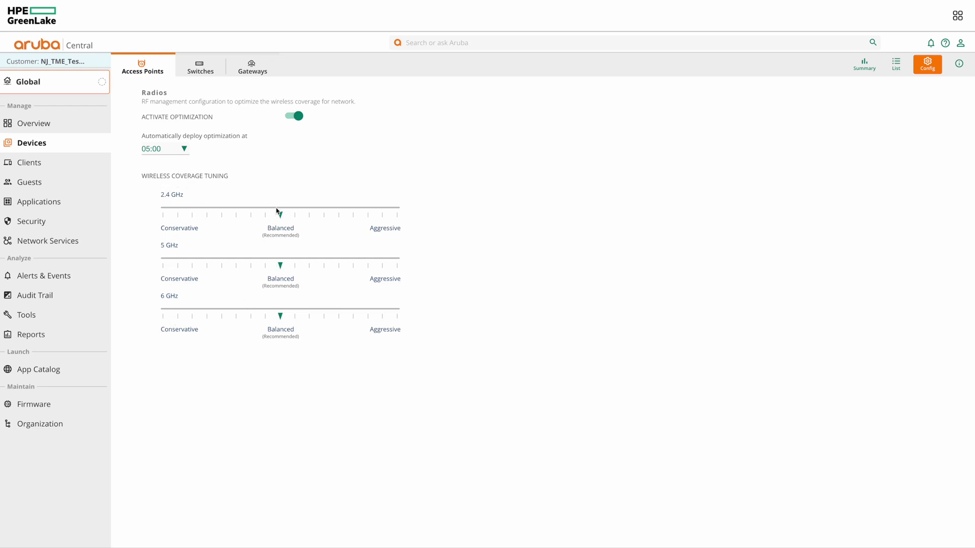
{"action": "mouse_move", "coordinate": [280, 214]}
{"action": "left_mouse_down"}
{"action": "mouse_move", "coordinate": [152, 214]}
{"action": "mouse_move", "coordinate": [408, 210]}
{"action": "mouse_move", "coordinate": [280, 214]}
{"action": "left_mouse_up"}
Step: Narrow the scope to the AOS10APs group and show its Radios configuration tab
{"action": "mouse_move", "coordinate": [192, 334]}
{"action": "left_click", "coordinate": [895, 66]}
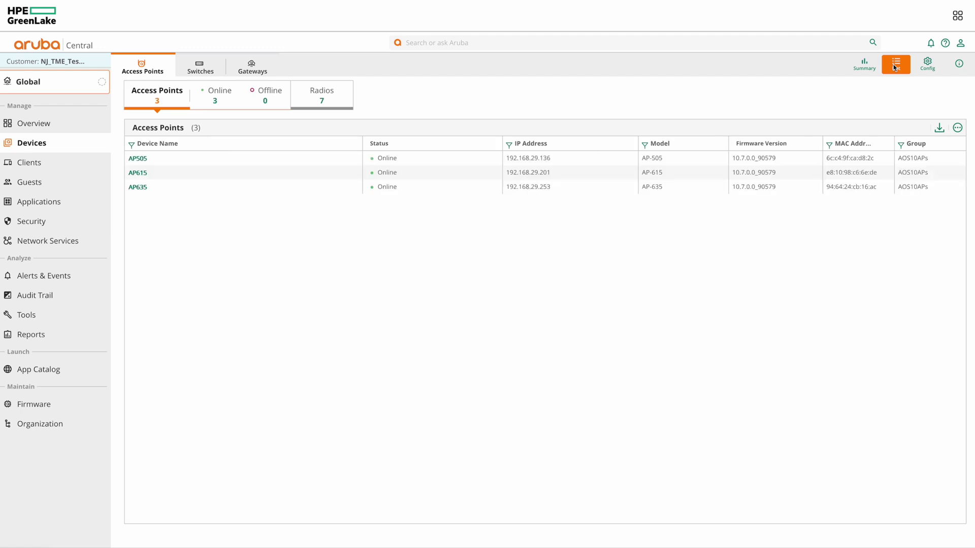
{"action": "left_click", "coordinate": [47, 94]}
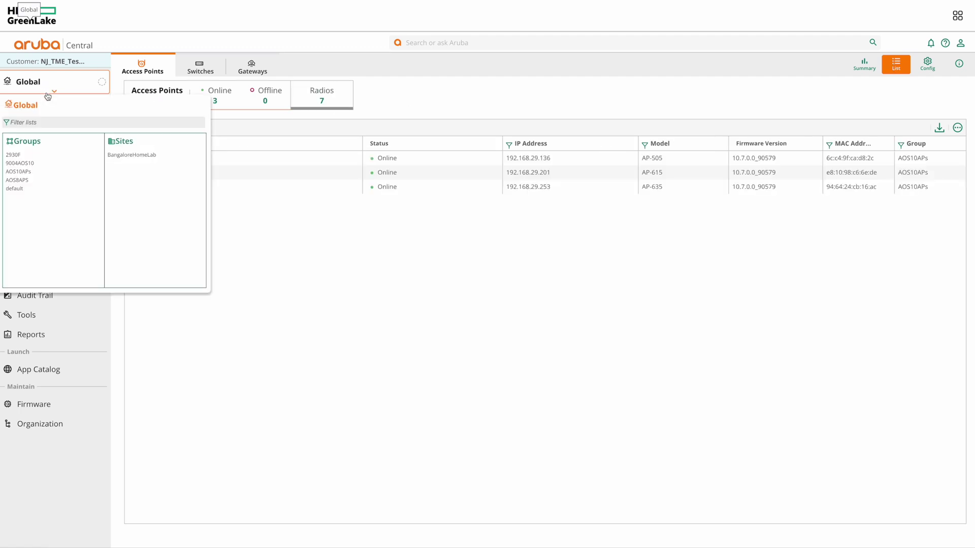
{"action": "left_click", "coordinate": [18, 172]}
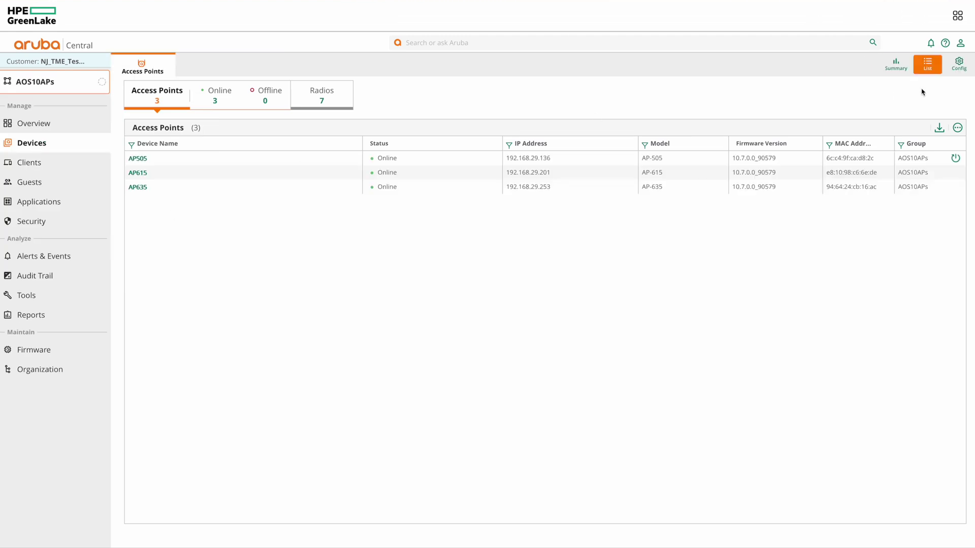
{"action": "left_click", "coordinate": [959, 70]}
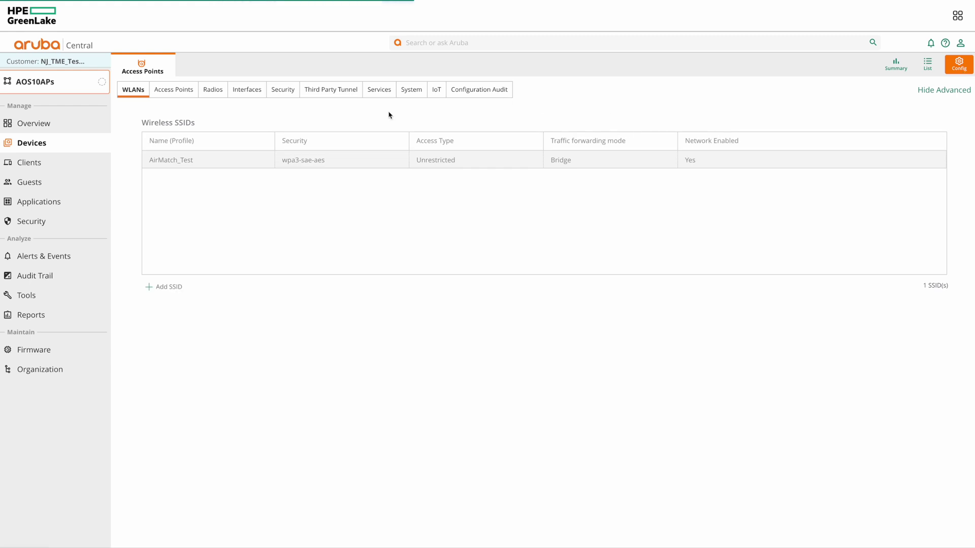
{"action": "left_click", "coordinate": [175, 94]}
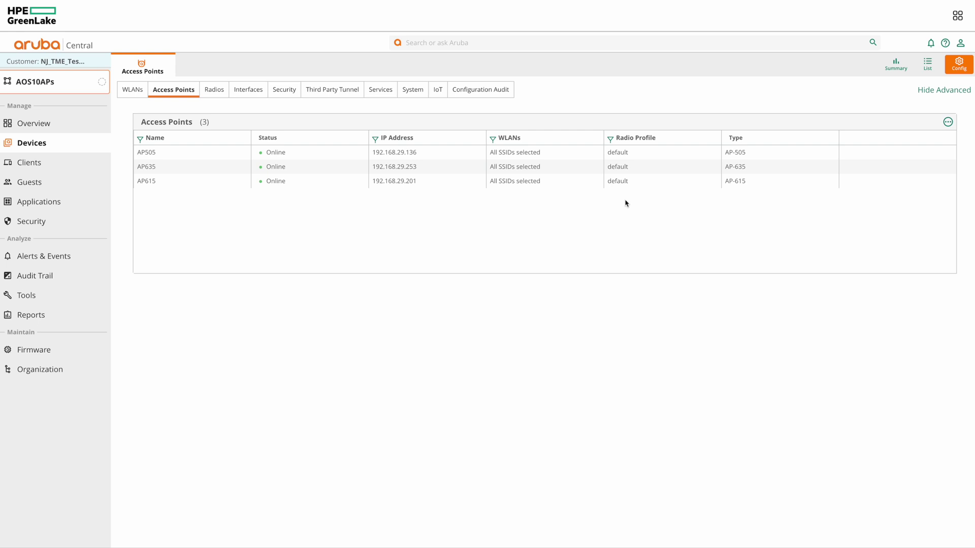
{"action": "left_click", "coordinate": [214, 91]}
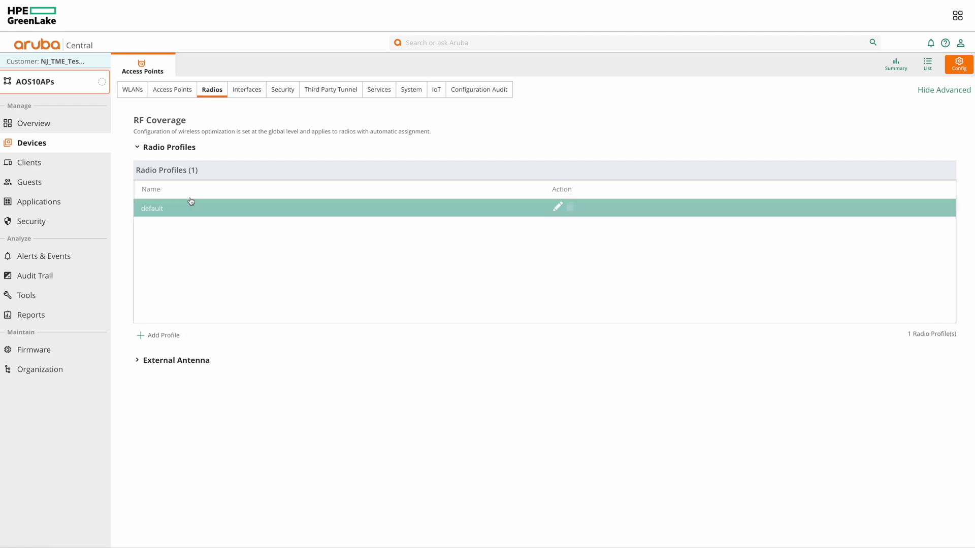
Step: Add and save a radio profile named 'Test', then select it in the list
{"action": "left_click", "coordinate": [156, 336]}
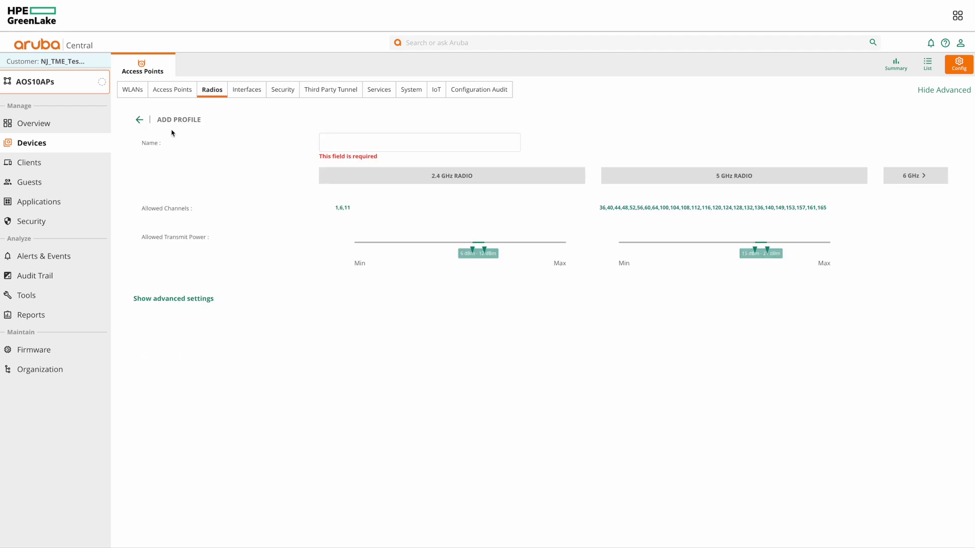
{"action": "left_click", "coordinate": [138, 119]}
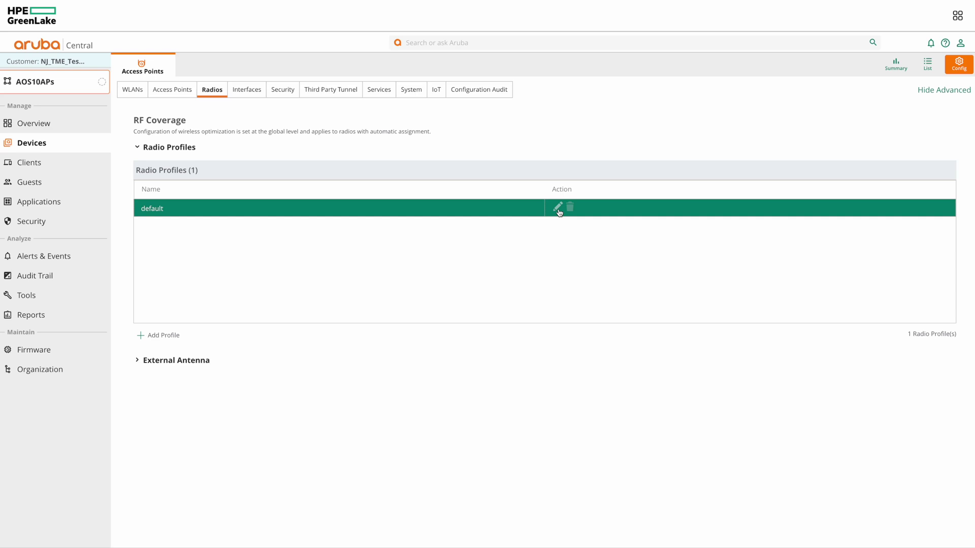
{"action": "left_click", "coordinate": [147, 337]}
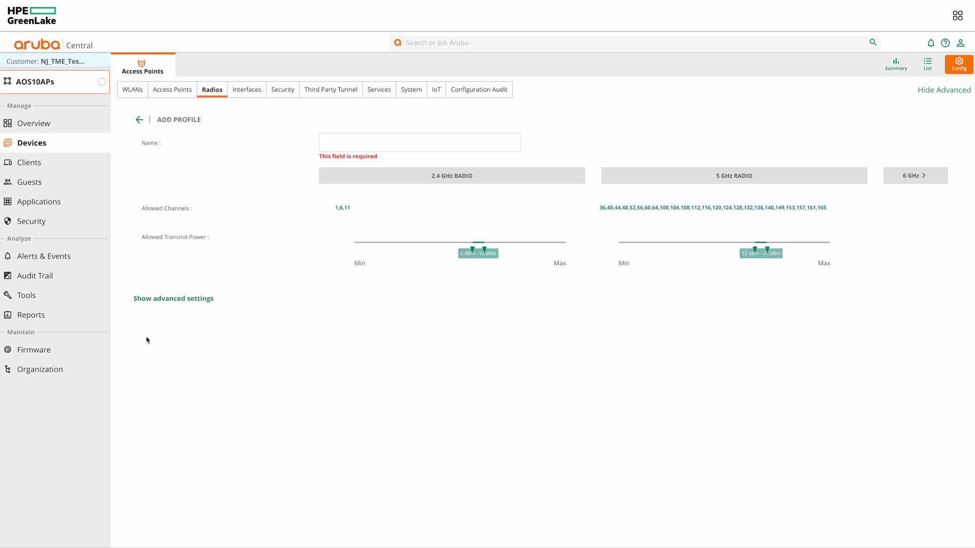
{"action": "left_click", "coordinate": [341, 142]}
{"action": "type", "text": "Test"}
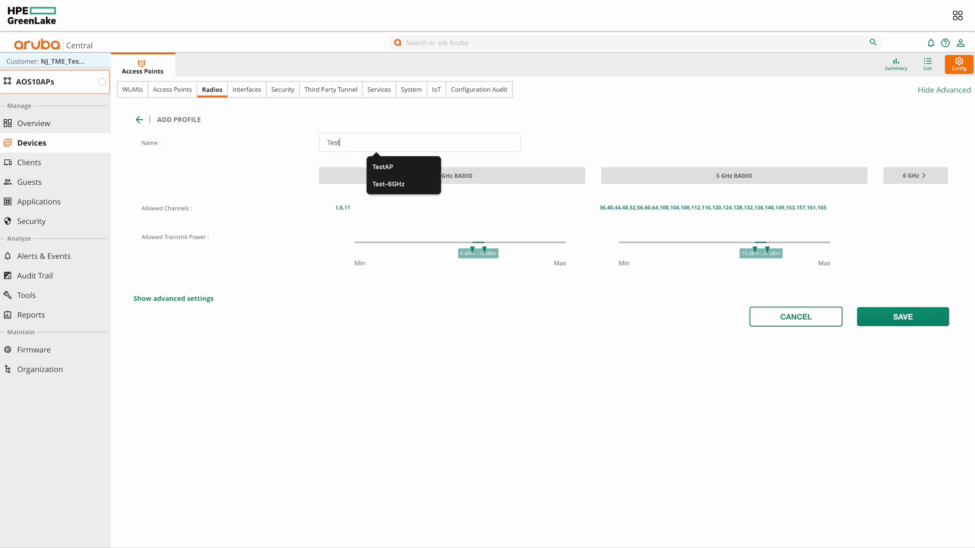
{"action": "left_click", "coordinate": [295, 155]}
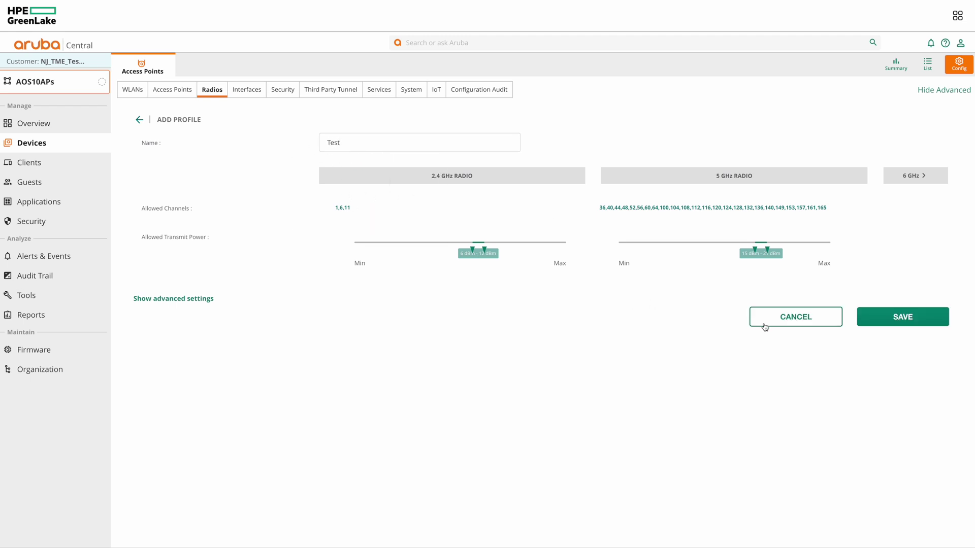
{"action": "left_click", "coordinate": [913, 322]}
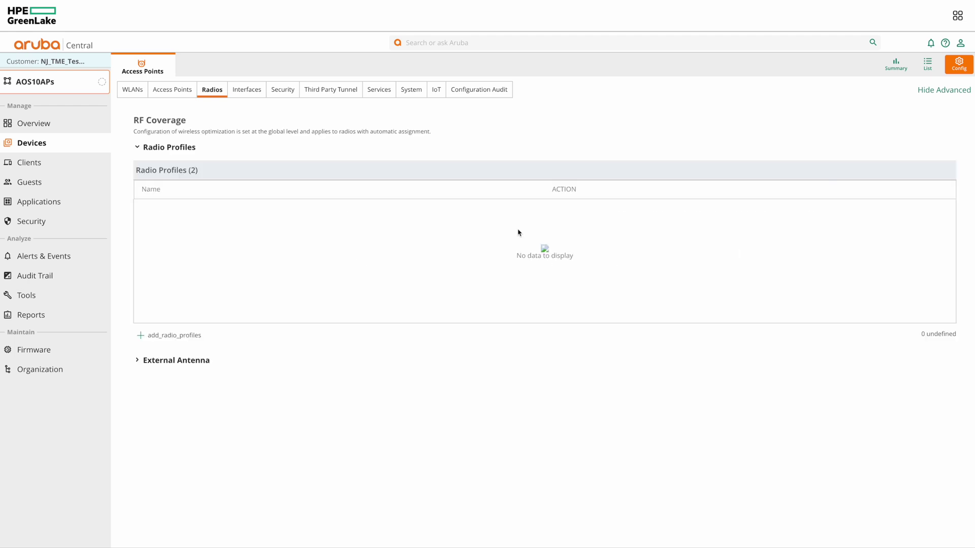
{"action": "left_click", "coordinate": [486, 215]}
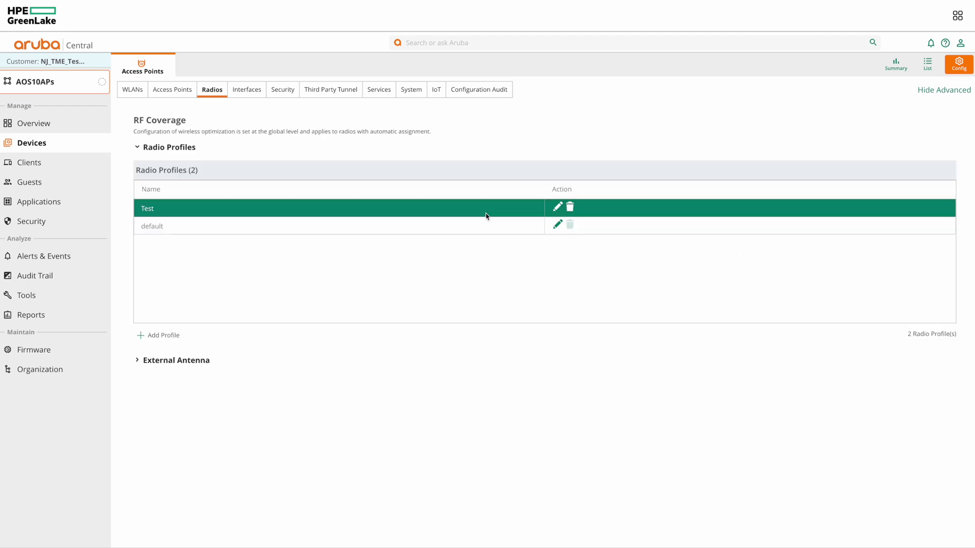
Step: Edit the Test profile and tentatively allow 2.4 GHz channels 2–5 while removing 6
{"action": "left_click", "coordinate": [558, 208]}
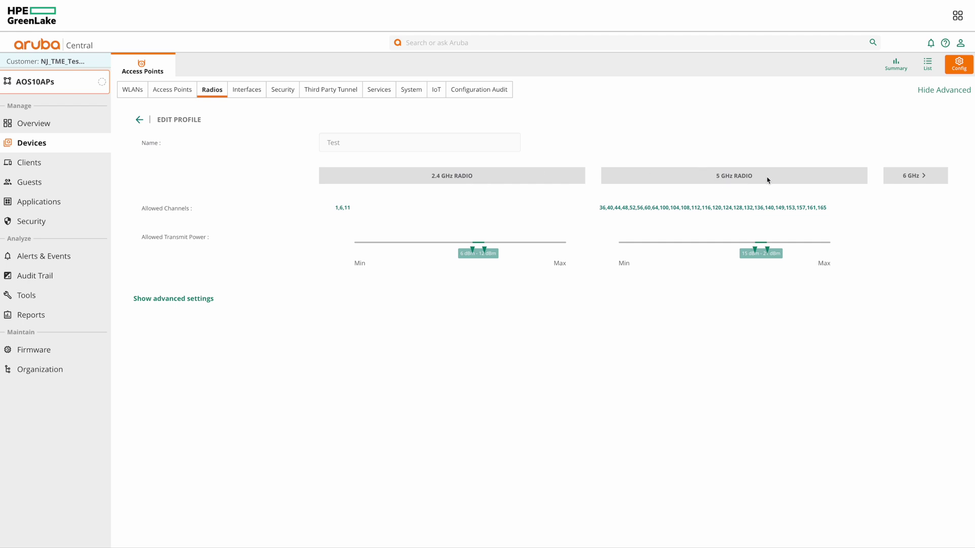
{"action": "left_click", "coordinate": [344, 210]}
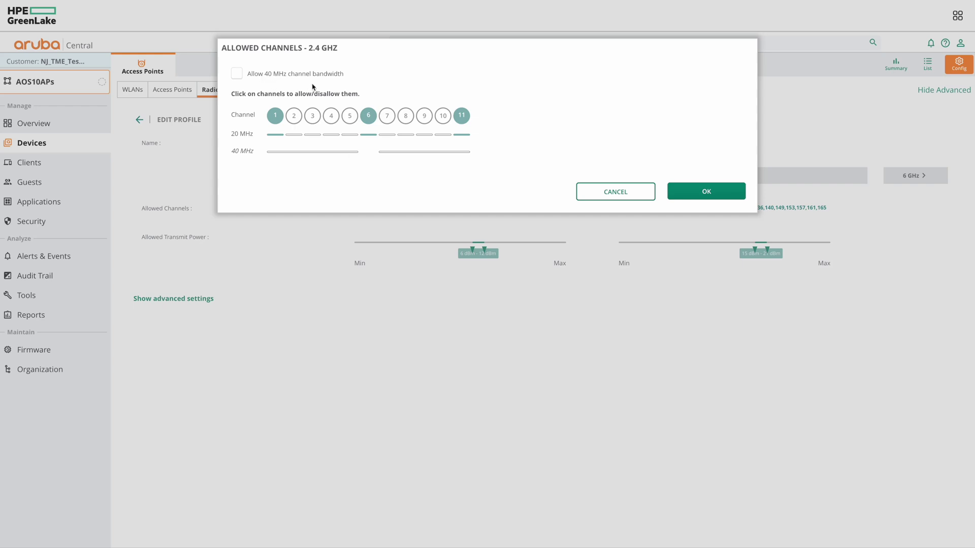
{"action": "left_click", "coordinate": [293, 116]}
{"action": "left_click", "coordinate": [313, 116]}
{"action": "left_click", "coordinate": [331, 116]}
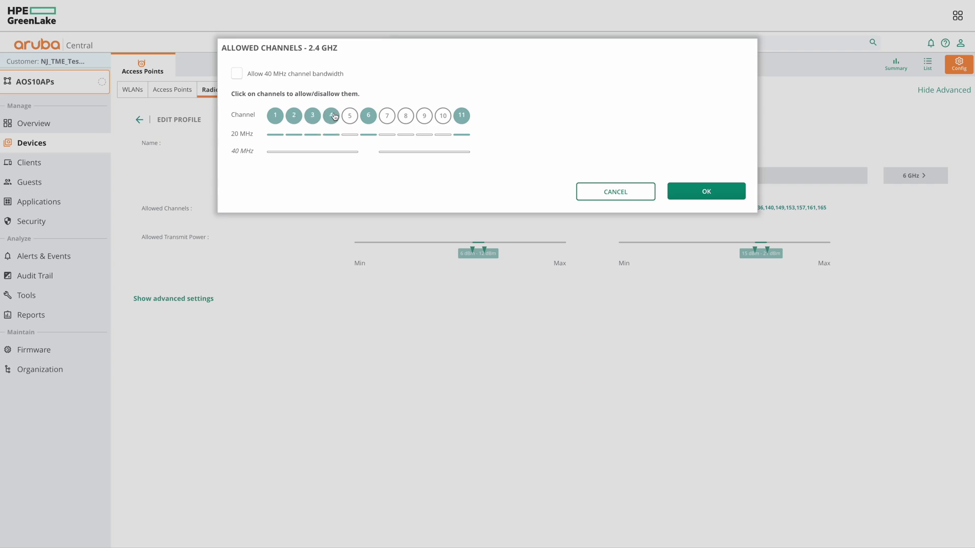
{"action": "left_click", "coordinate": [349, 115]}
{"action": "left_click", "coordinate": [369, 116]}
Step: Undo the 2.4 GHz toggles and cancel, keeping channels 1, 6 and 11
{"action": "left_click", "coordinate": [275, 116]}
{"action": "left_click", "coordinate": [294, 116]}
{"action": "left_click", "coordinate": [313, 116]}
{"action": "left_click", "coordinate": [331, 116]}
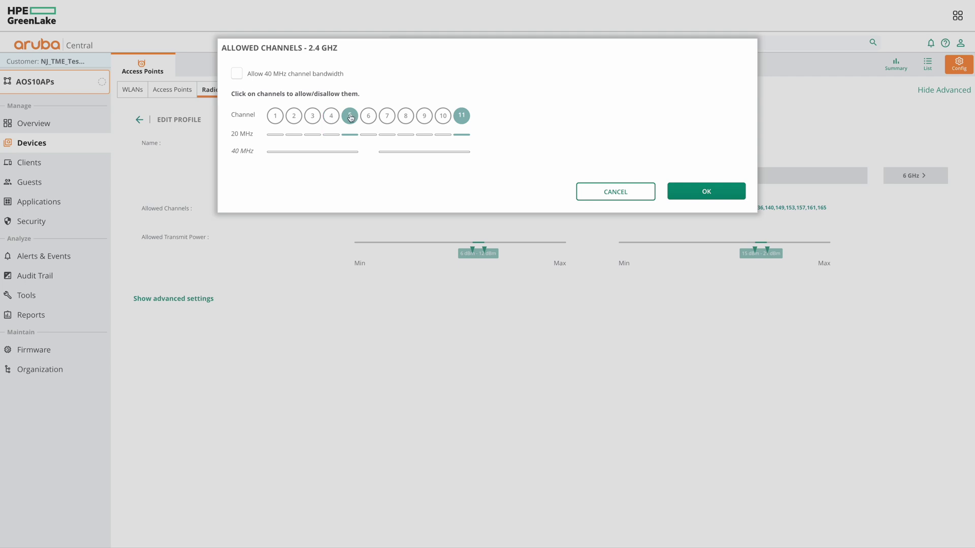
{"action": "left_click", "coordinate": [349, 115]}
{"action": "left_click", "coordinate": [370, 120]}
{"action": "left_click", "coordinate": [598, 193]}
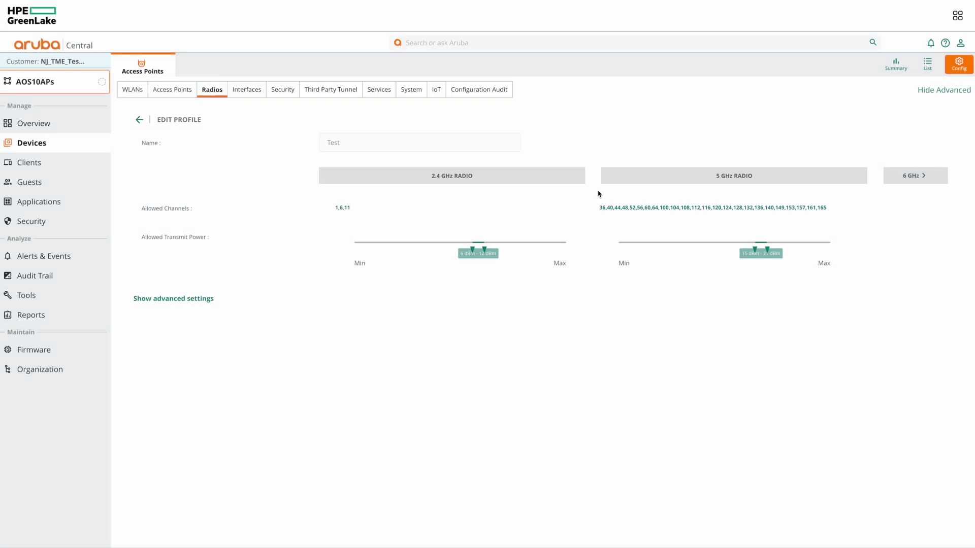
Step: Disallow 5 GHz channels 48, 108, 120, allow 144, and keep 20MHz–80MHz bandwidth
{"action": "left_click", "coordinate": [699, 208]}
{"action": "left_click", "coordinate": [159, 147]}
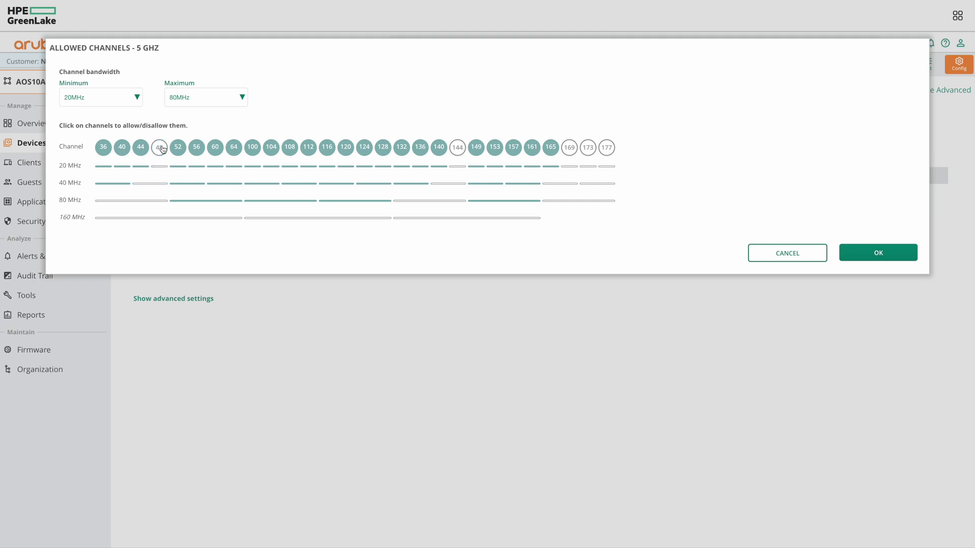
{"action": "left_click", "coordinate": [292, 148]}
{"action": "left_click", "coordinate": [346, 148]}
{"action": "left_click", "coordinate": [458, 148]}
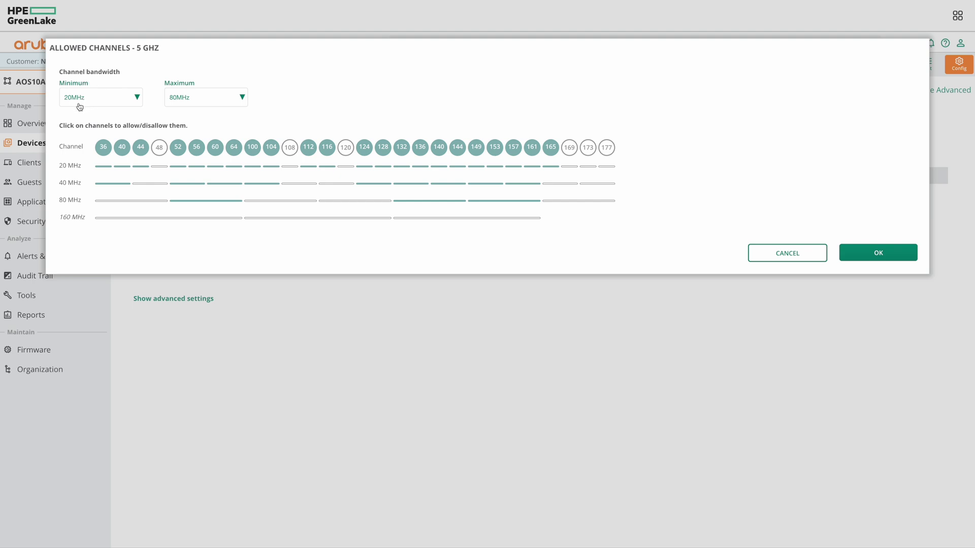
{"action": "left_click", "coordinate": [126, 103]}
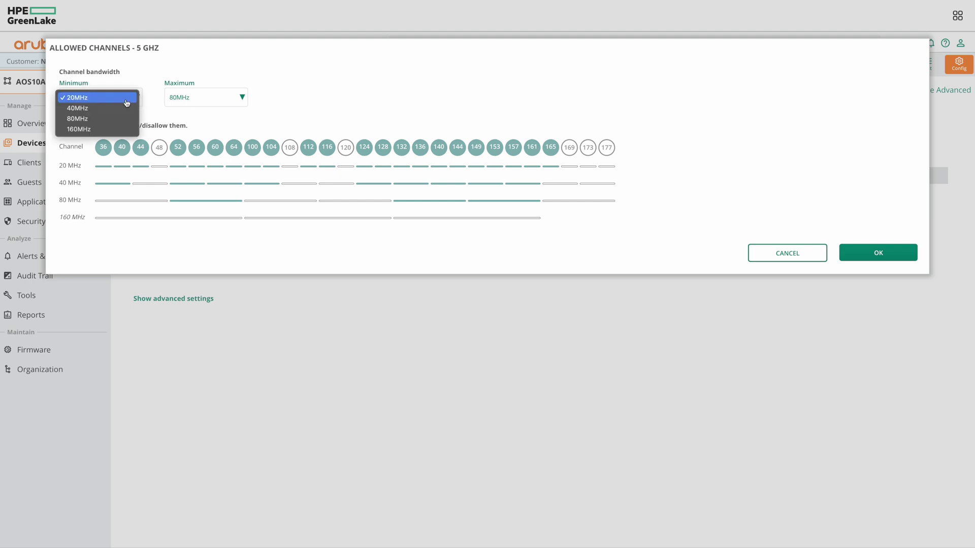
{"action": "left_click", "coordinate": [199, 103]}
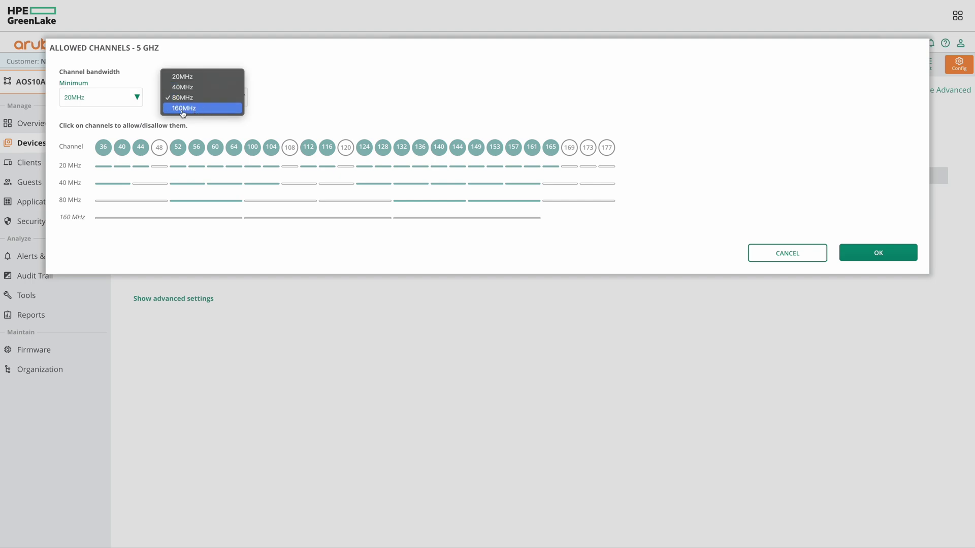
{"action": "left_click", "coordinate": [189, 126]}
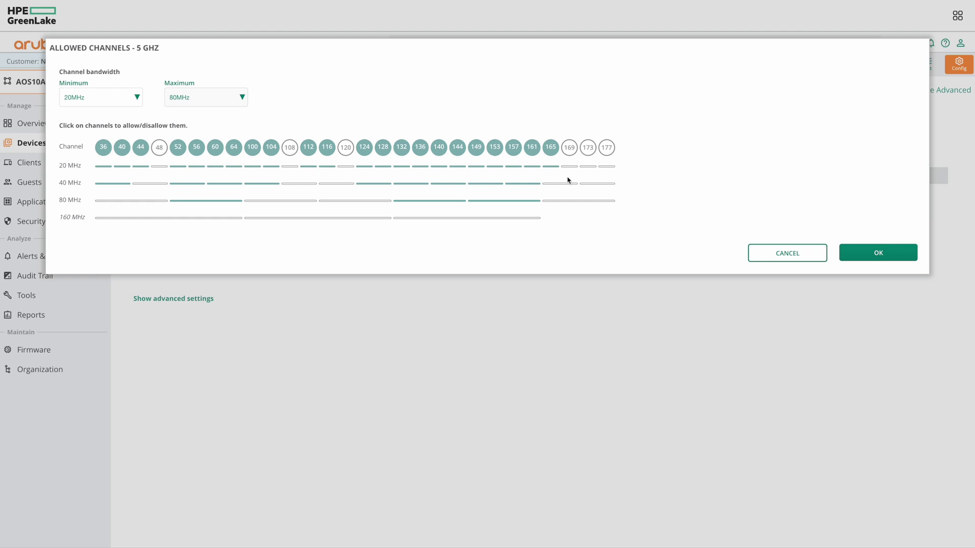
Step: Discard the 5 GHz channel edits and disallow 6 GHz channels 1, 65, 105, 101, 97, 93
{"action": "left_click", "coordinate": [762, 257]}
{"action": "left_click", "coordinate": [907, 178]}
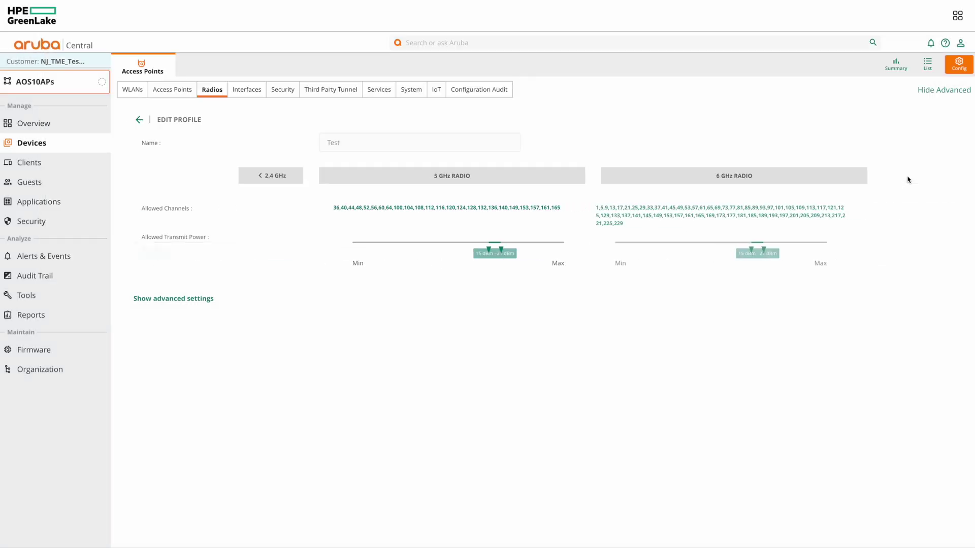
{"action": "left_click", "coordinate": [704, 220]}
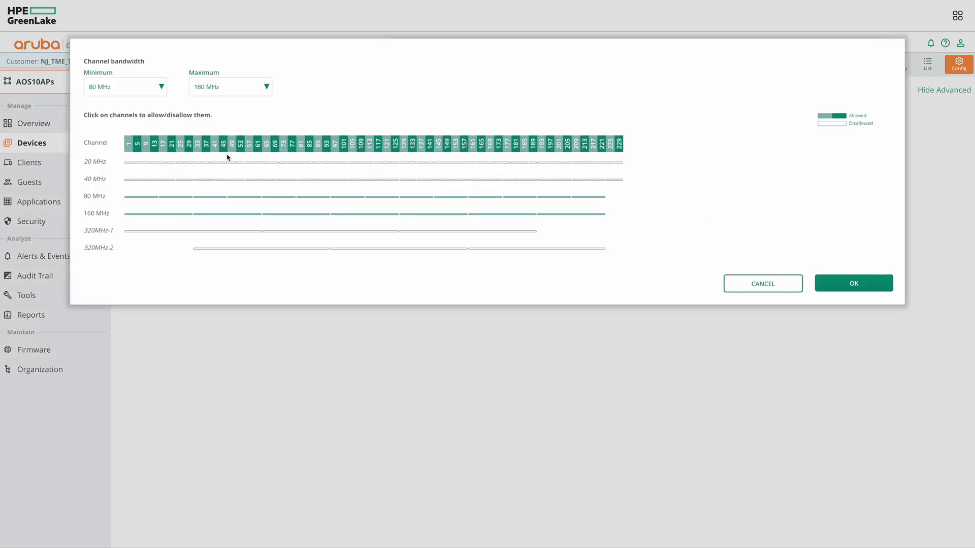
{"action": "left_click", "coordinate": [130, 148]}
{"action": "left_click", "coordinate": [266, 148]}
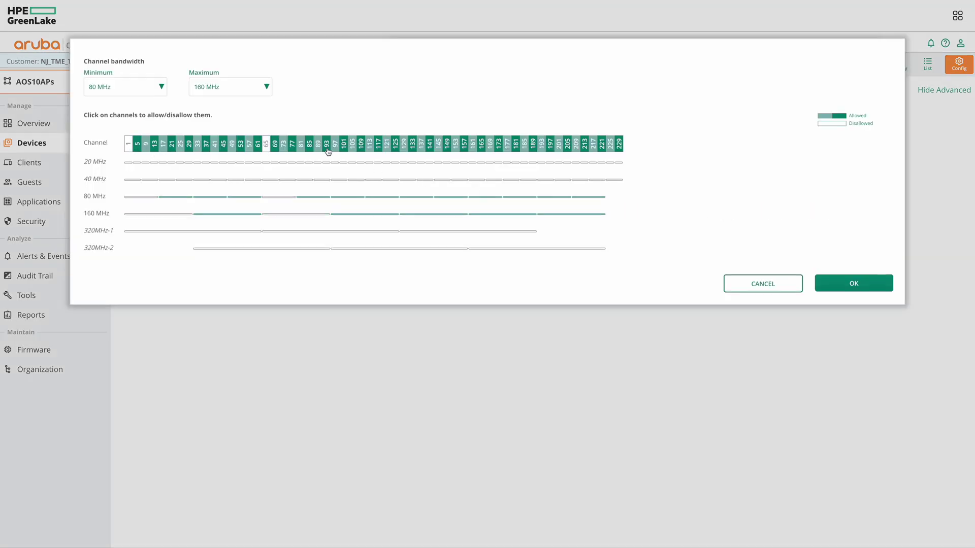
{"action": "left_click", "coordinate": [352, 147]}
{"action": "left_click", "coordinate": [344, 148]}
{"action": "left_click", "coordinate": [336, 147]}
{"action": "left_click", "coordinate": [327, 147]}
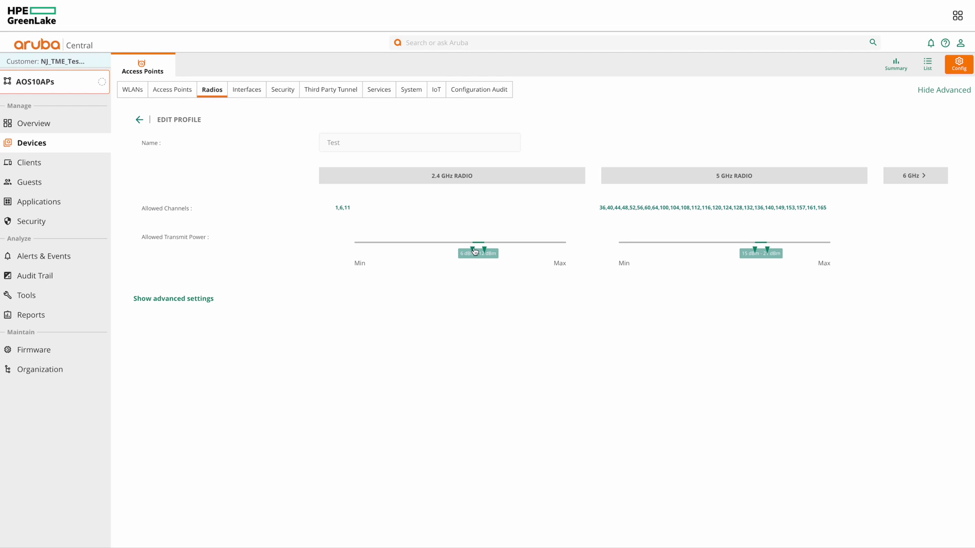
Step: Show the advanced radio settings and enable Channel Quality Aware for 6 GHz
{"action": "mouse_move", "coordinate": [475, 251]}
{"action": "left_mouse_down"}
{"action": "mouse_move", "coordinate": [346, 253]}
{"action": "mouse_move", "coordinate": [473, 249]}
{"action": "left_mouse_up"}
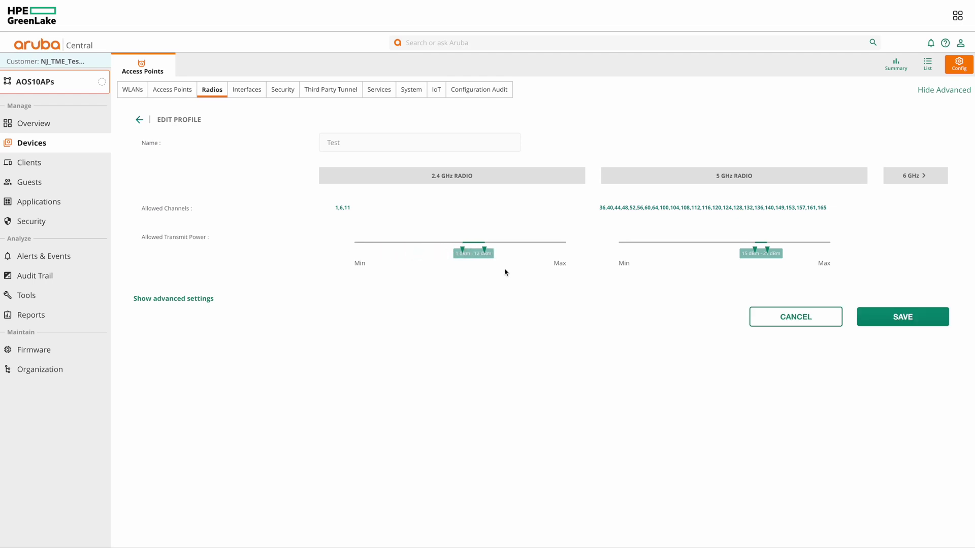
{"action": "left_click", "coordinate": [181, 303]}
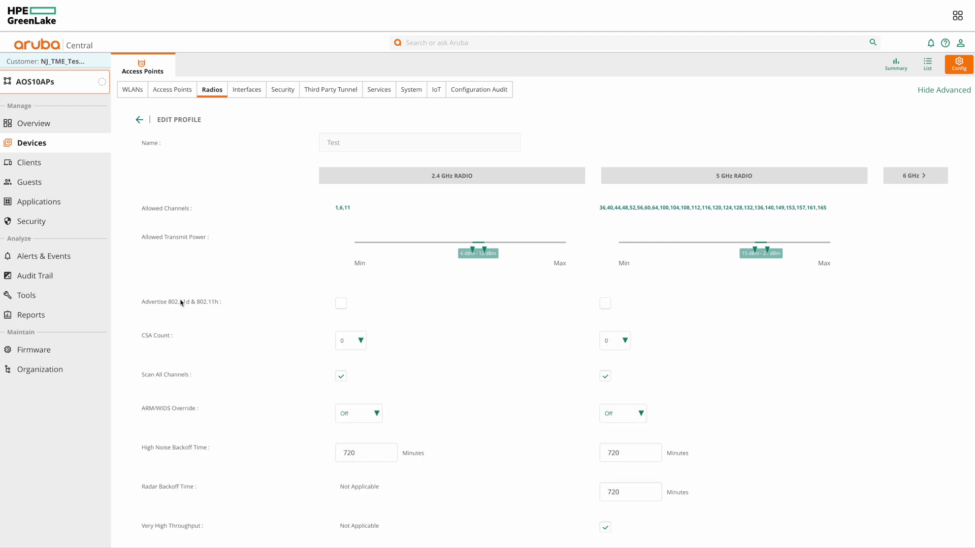
{"action": "scroll", "coordinate": [255, 370], "scroll_direction": "down", "scroll_amount": 10}
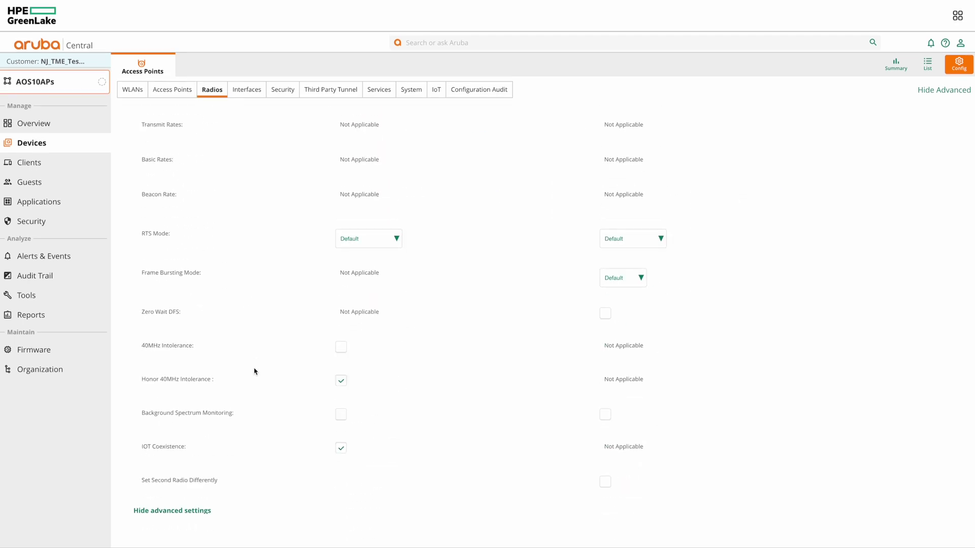
{"action": "scroll", "coordinate": [255, 371], "scroll_direction": "up", "scroll_amount": 5}
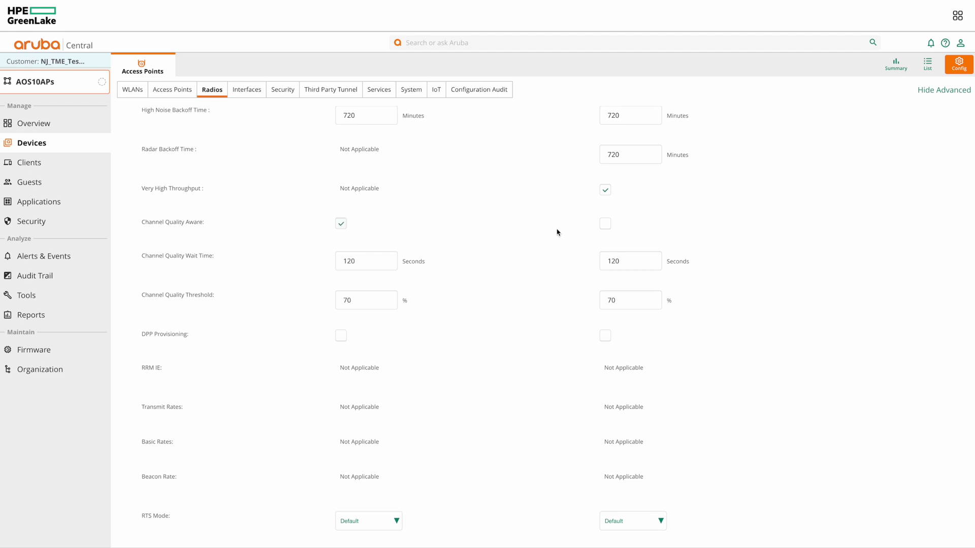
{"action": "scroll", "coordinate": [641, 232], "scroll_direction": "up", "scroll_amount": 5}
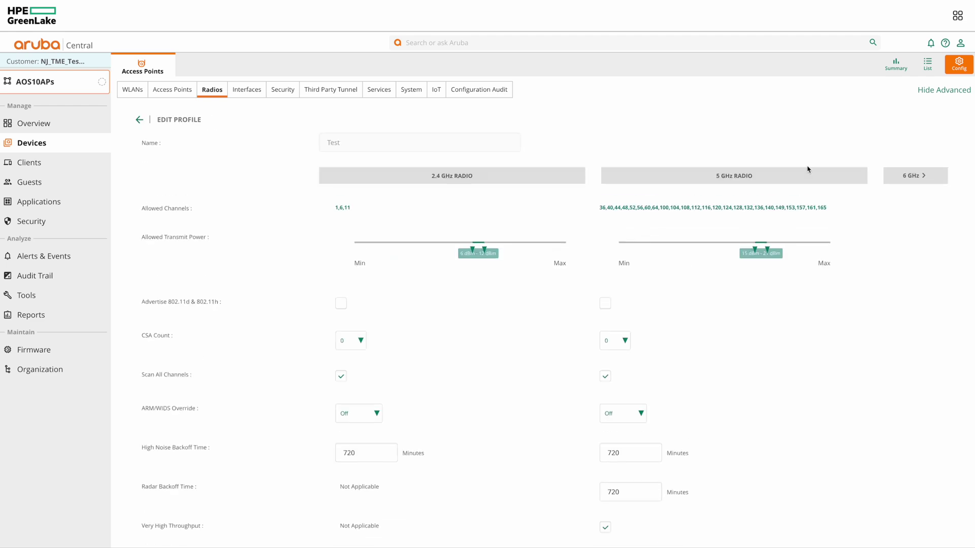
{"action": "left_click", "coordinate": [900, 175]}
{"action": "scroll", "coordinate": [739, 331], "scroll_direction": "down", "scroll_amount": 7}
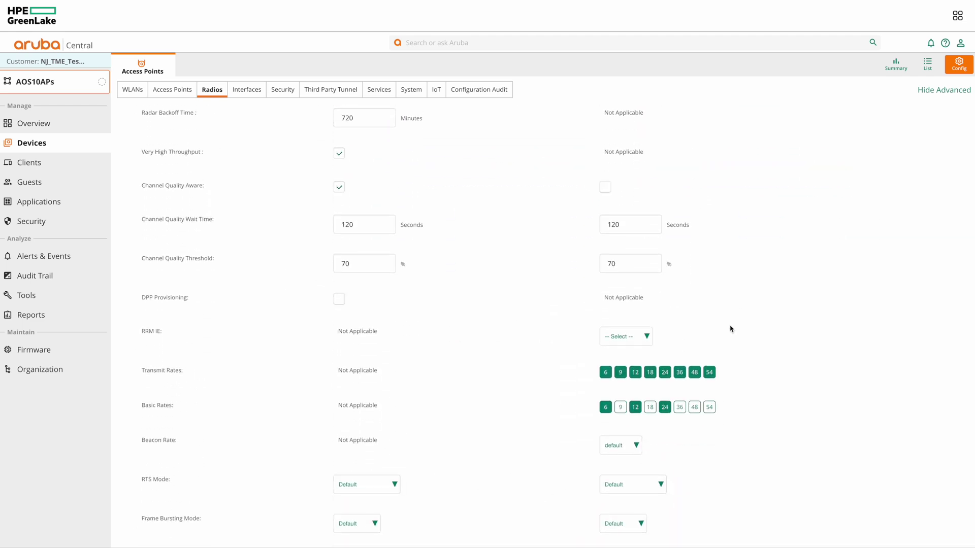
{"action": "left_click", "coordinate": [600, 192]}
Step: Try threshold 50 and wait time 60, revert them, and save the Test profile
{"action": "left_click", "coordinate": [358, 264]}
{"action": "left_click", "coordinate": [385, 267]}
{"action": "left_click", "coordinate": [384, 262]}
{"action": "left_click_drag", "start_coordinate": [354, 264], "coordinate": [324, 267]}
{"action": "type", "text": "50"}
{"action": "left_click", "coordinate": [332, 229]}
{"action": "type", "text": "60"}
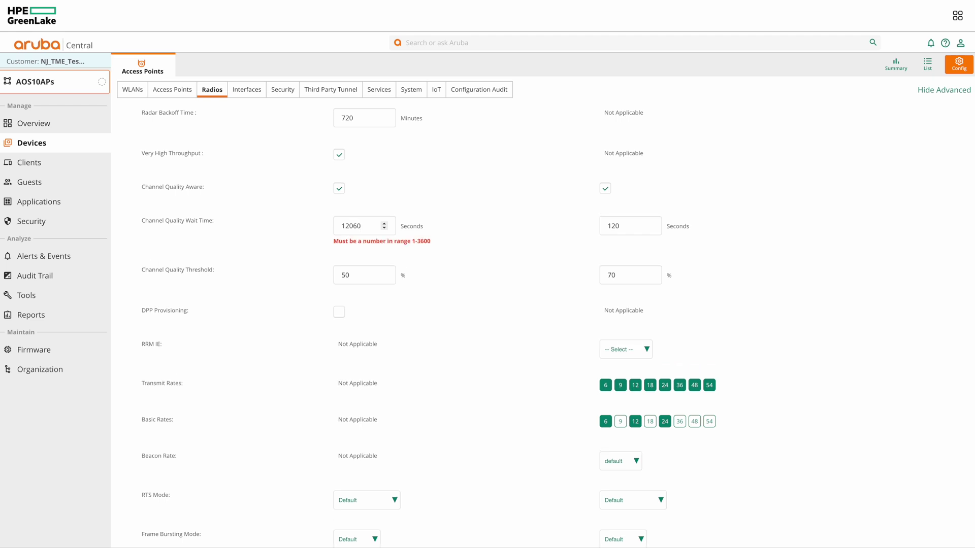
{"action": "left_click_drag", "start_coordinate": [349, 263], "coordinate": [325, 267]}
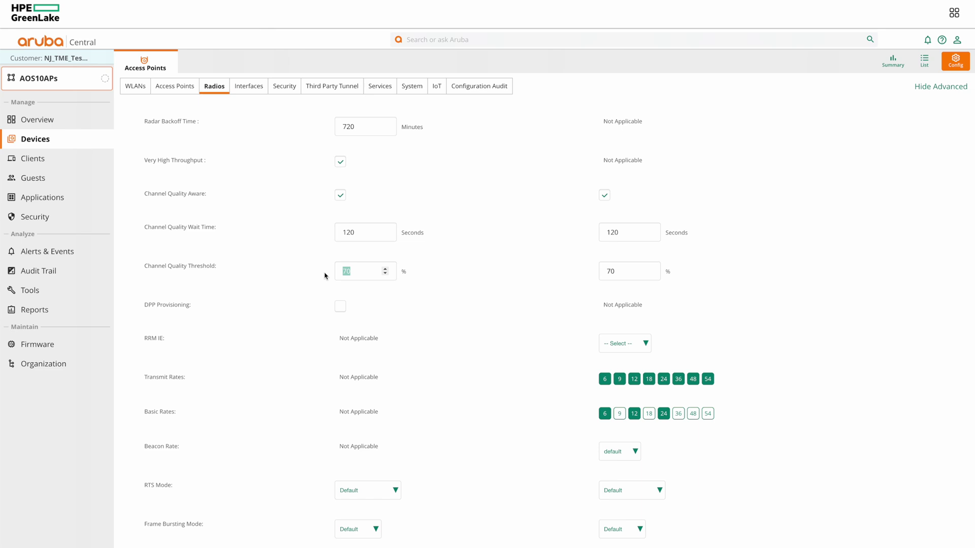
{"action": "scroll", "coordinate": [325, 276], "scroll_direction": "down", "scroll_amount": 5}
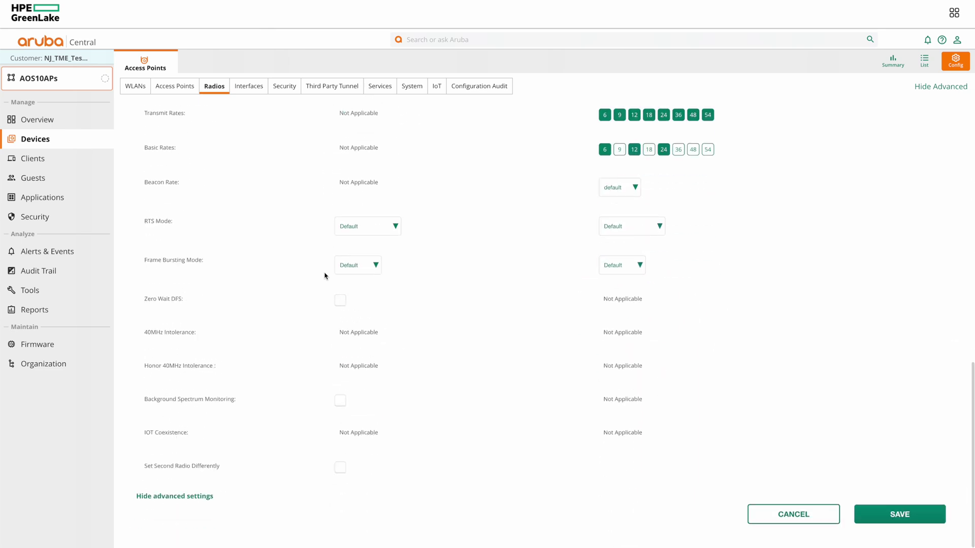
{"action": "left_click", "coordinate": [877, 505]}
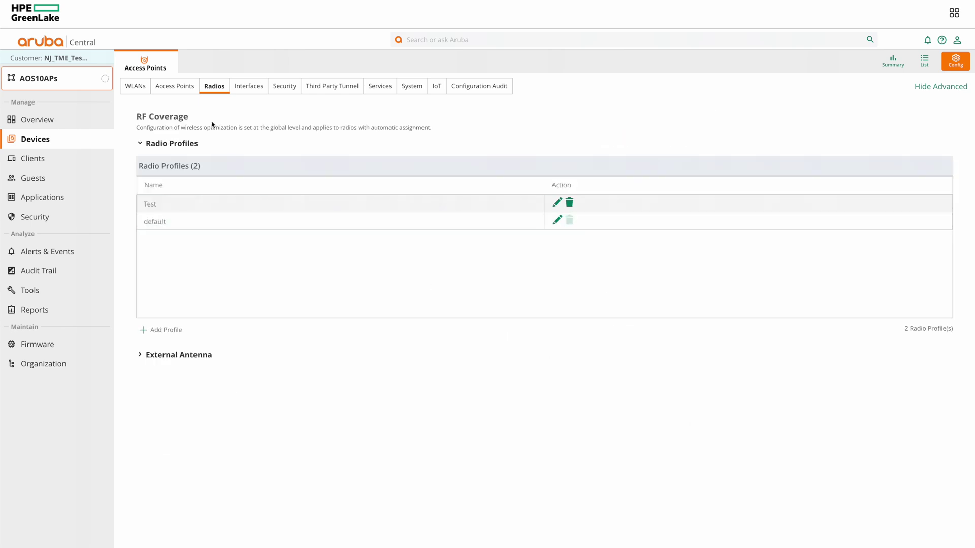
Step: Assign the Test radio profile to AP635 and save its settings
{"action": "left_click", "coordinate": [175, 86]}
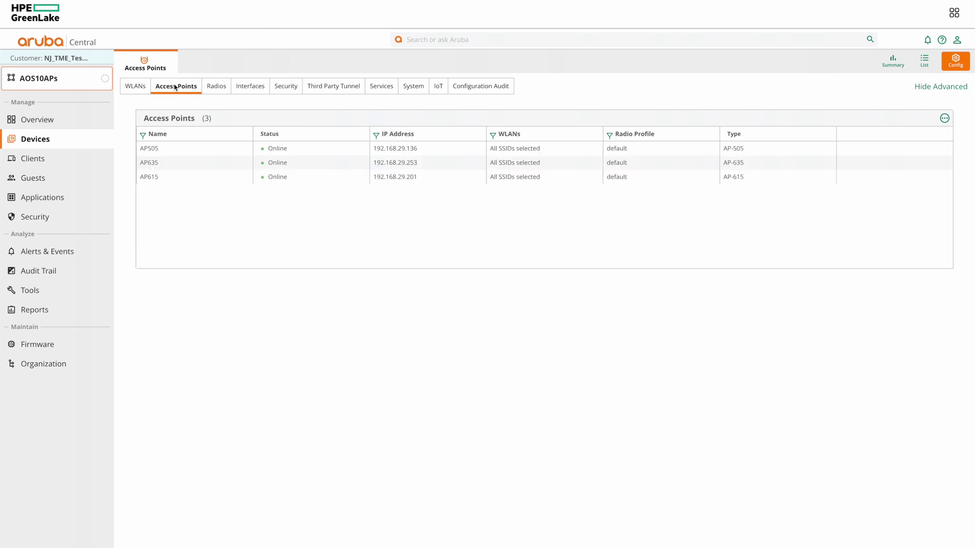
{"action": "mouse_move", "coordinate": [694, 161]}
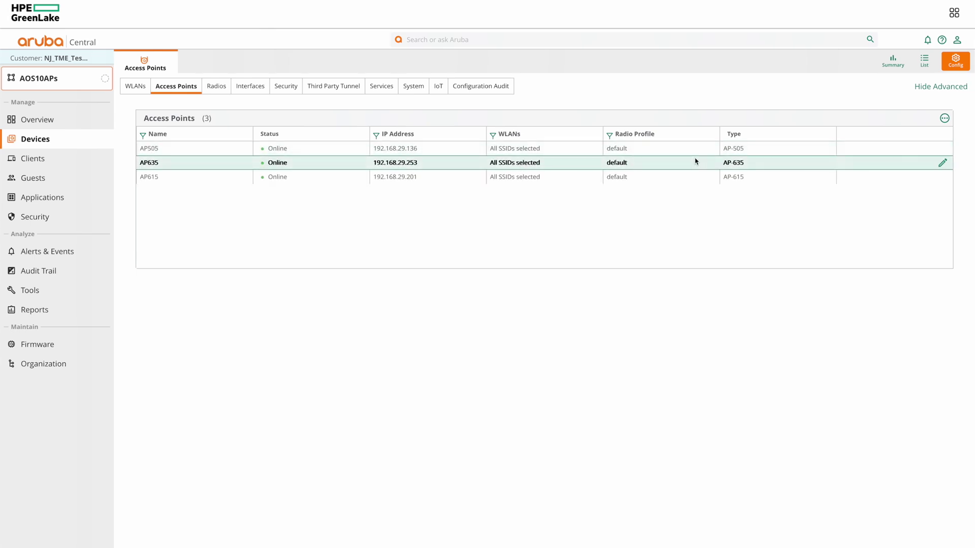
{"action": "left_click", "coordinate": [942, 164]}
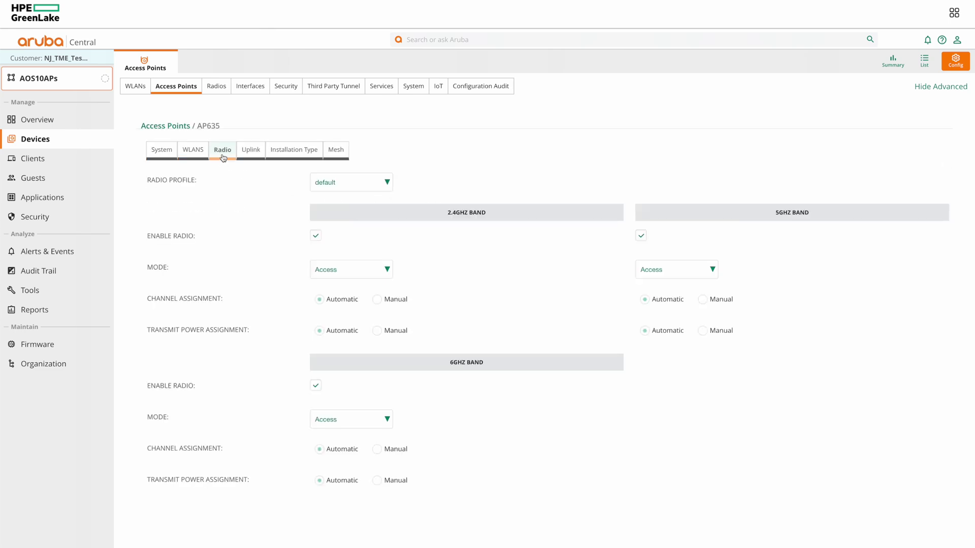
{"action": "left_click", "coordinate": [356, 186]}
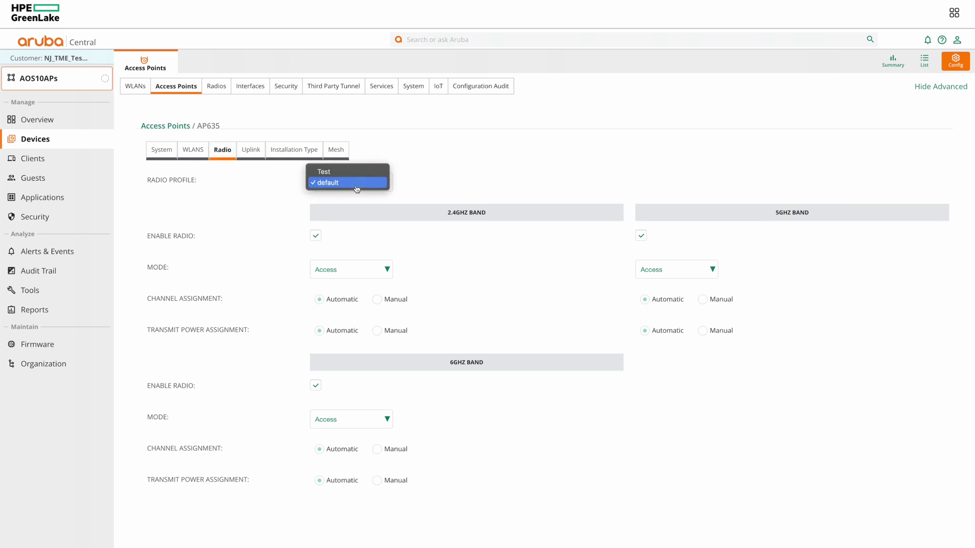
{"action": "left_click", "coordinate": [355, 173]}
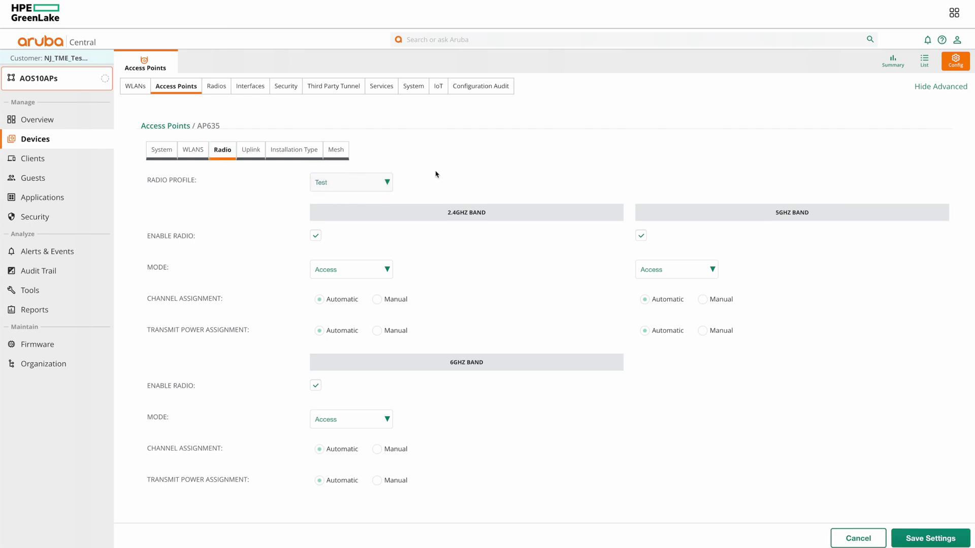
{"action": "left_click", "coordinate": [917, 539]}
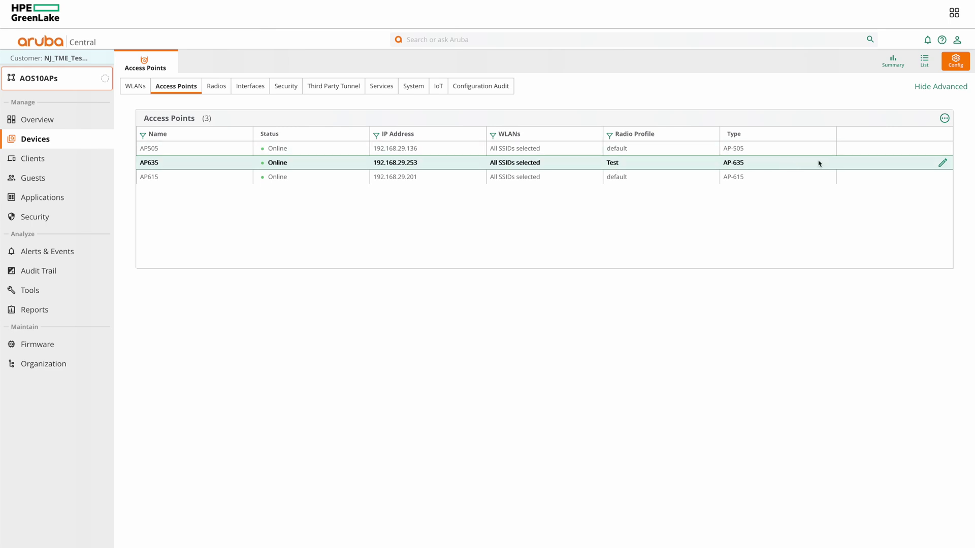
{"action": "left_click", "coordinate": [943, 163]}
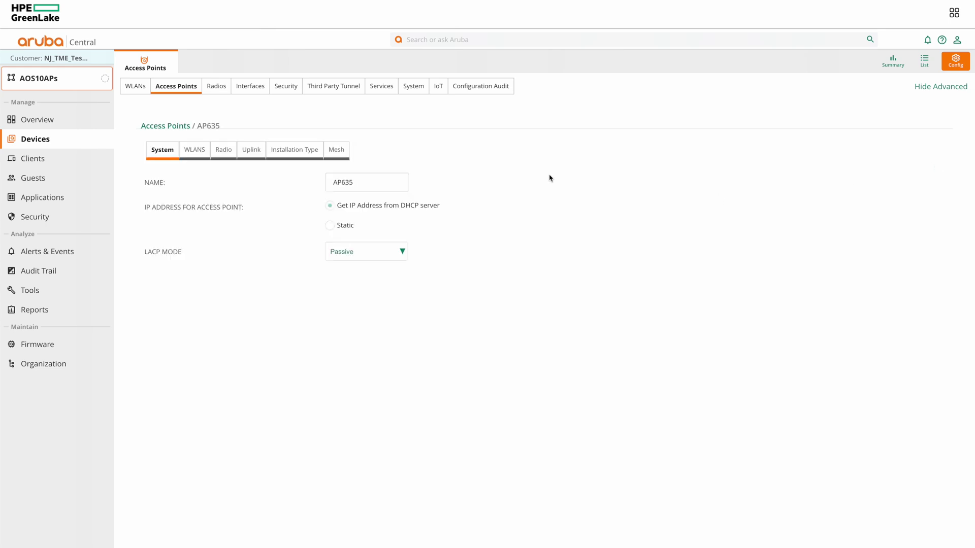
Step: Set AP635's 2.4/5 GHz channel and power and 6 GHz channel to Manual, then return to the AP list
{"action": "left_click", "coordinate": [224, 153]}
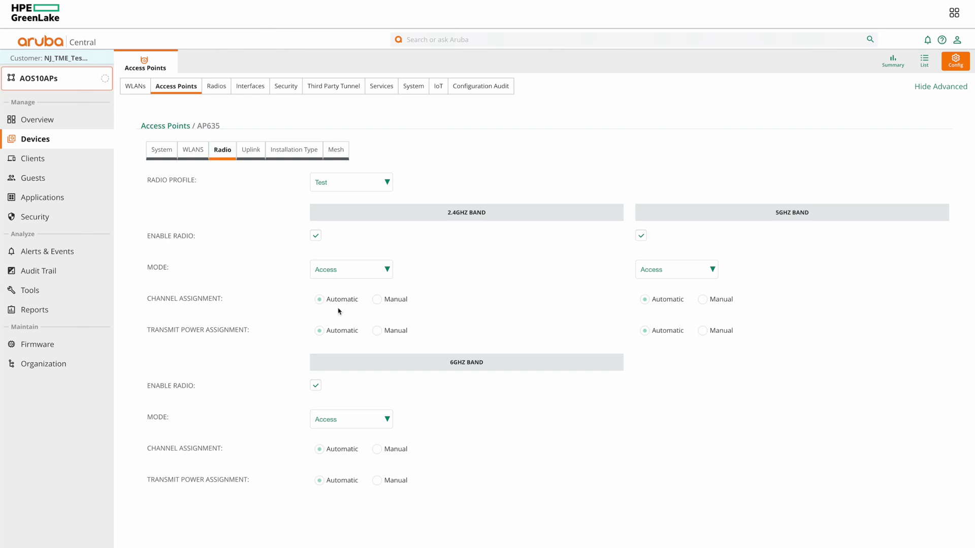
{"action": "left_click", "coordinate": [377, 299]}
{"action": "left_click", "coordinate": [429, 302]}
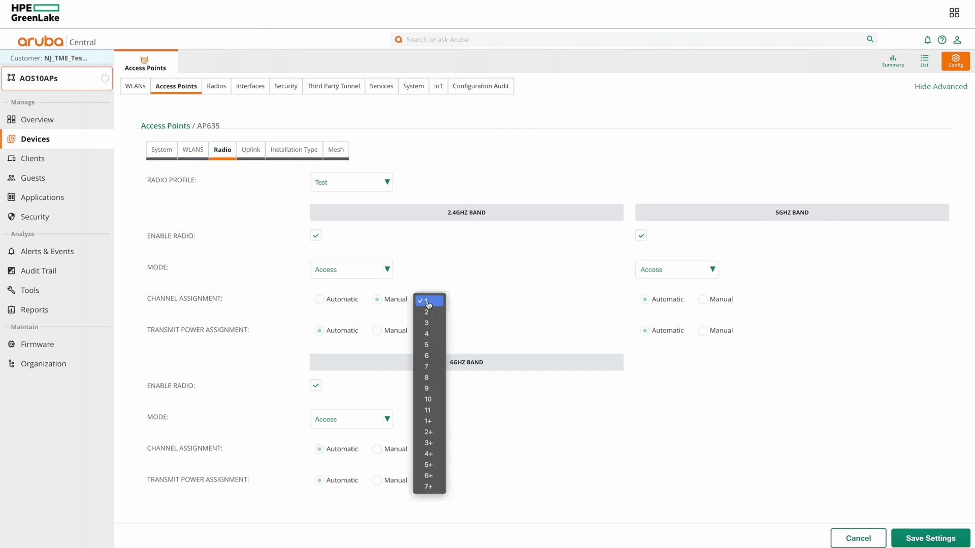
{"action": "left_click", "coordinate": [475, 317]}
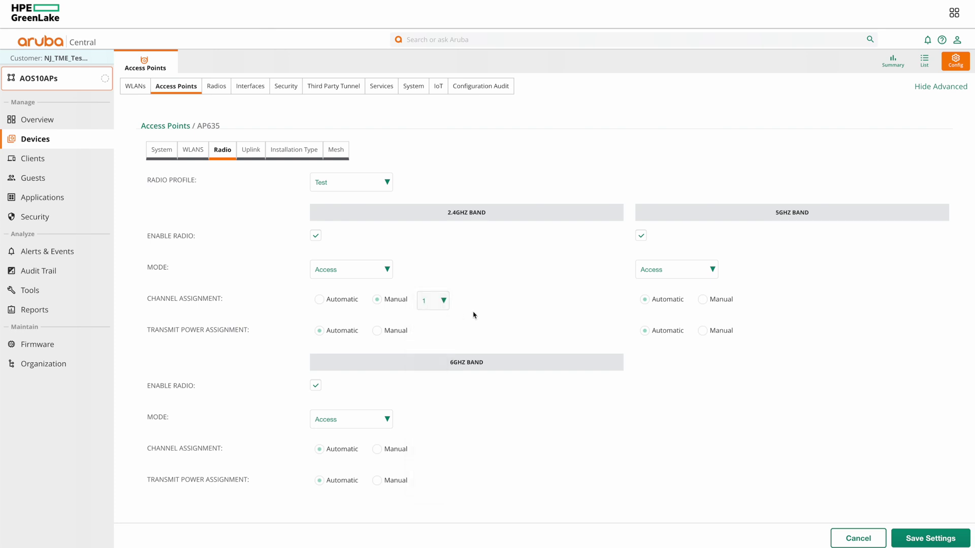
{"action": "left_click", "coordinate": [382, 334]}
{"action": "left_click", "coordinate": [703, 300]}
{"action": "left_click", "coordinate": [702, 331]}
{"action": "left_click", "coordinate": [377, 449]}
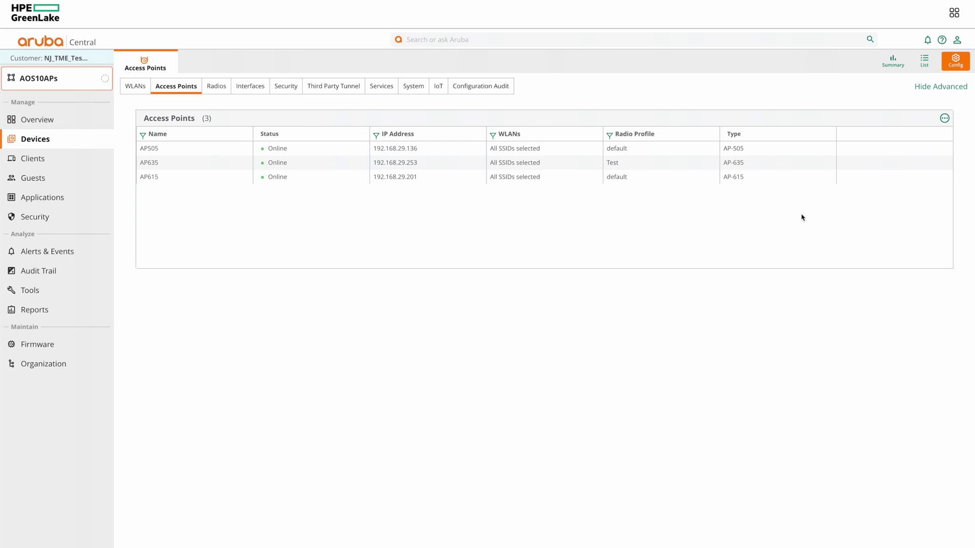
{"action": "left_click", "coordinate": [924, 62]}
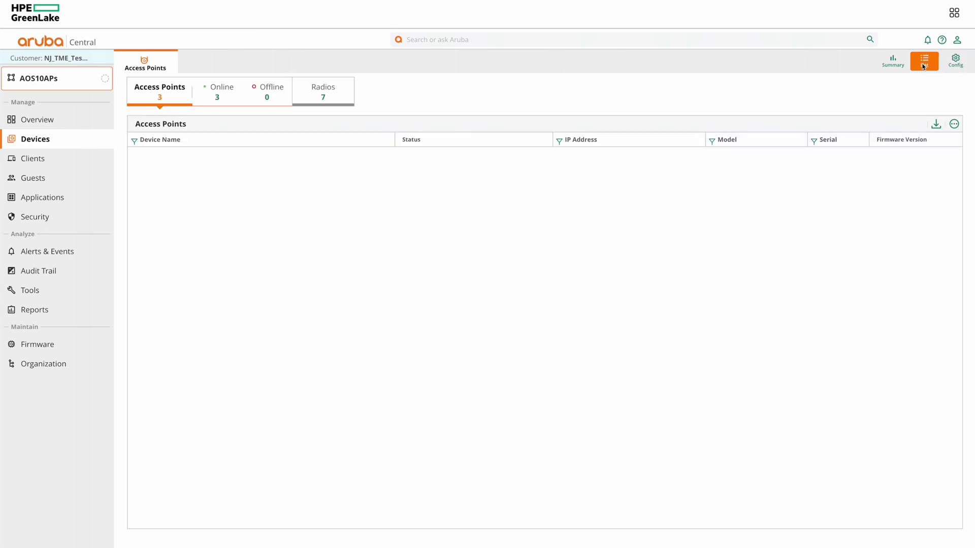
Step: Show the Radios (7) list and open AP505's 5 GHz channel change history
{"action": "left_click", "coordinate": [323, 93]}
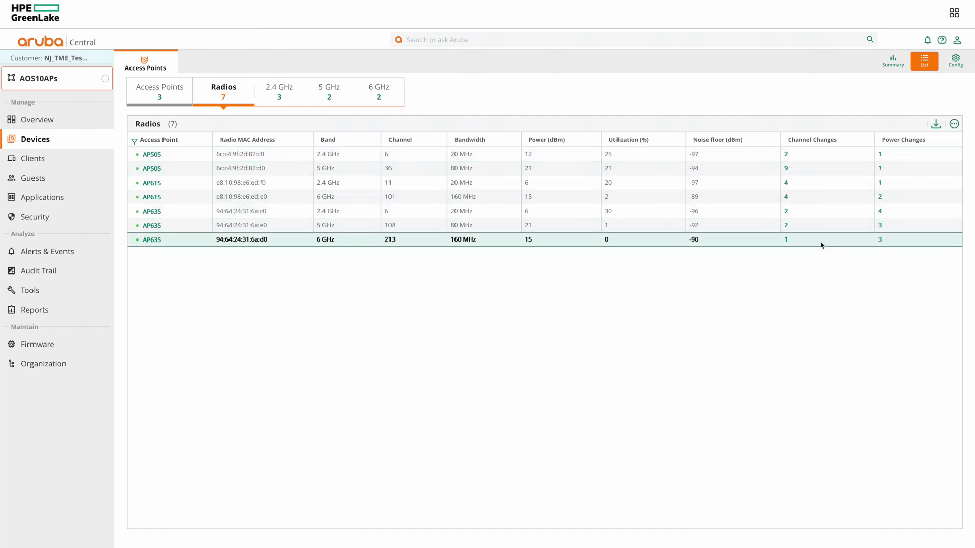
{"action": "left_click", "coordinate": [786, 169]}
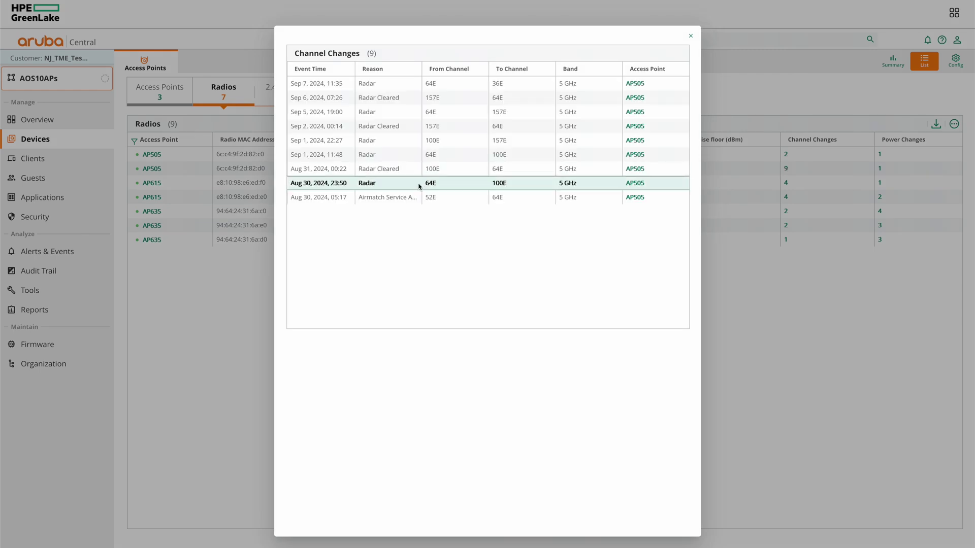
Step: Read the channel change reasons, check AP635's 2.4 GHz power change history, then open AP635's details
{"action": "left_click_drag", "start_coordinate": [422, 74], "coordinate": [449, 74]}
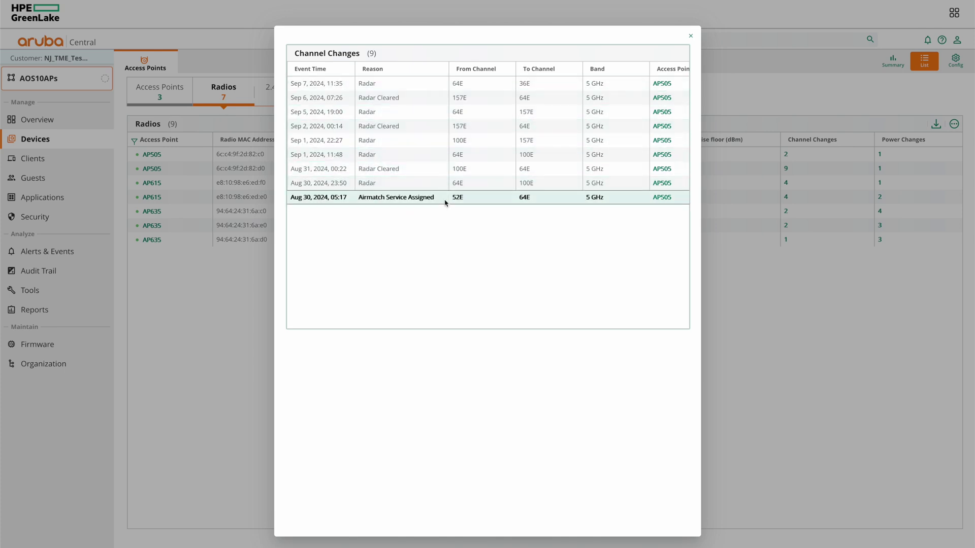
{"action": "left_click", "coordinate": [691, 38]}
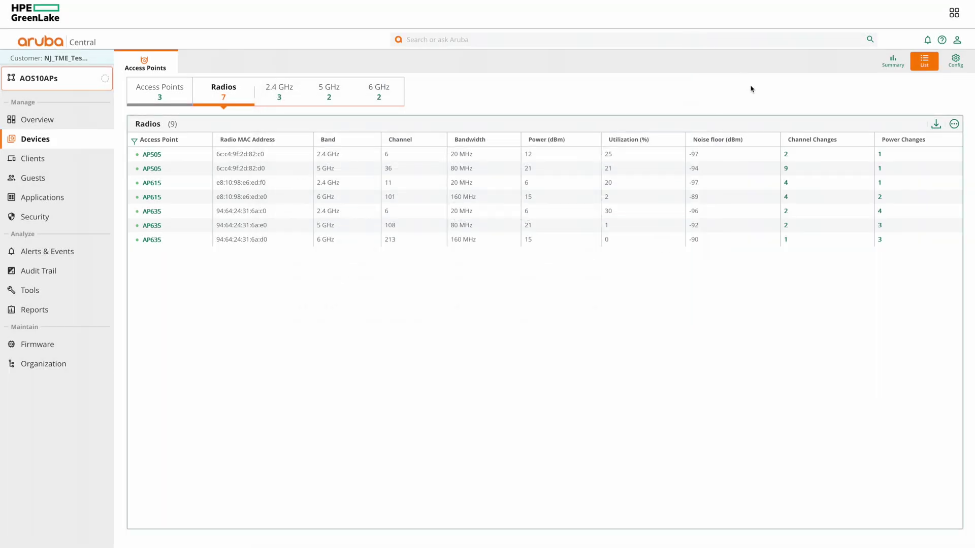
{"action": "left_click", "coordinate": [880, 210]}
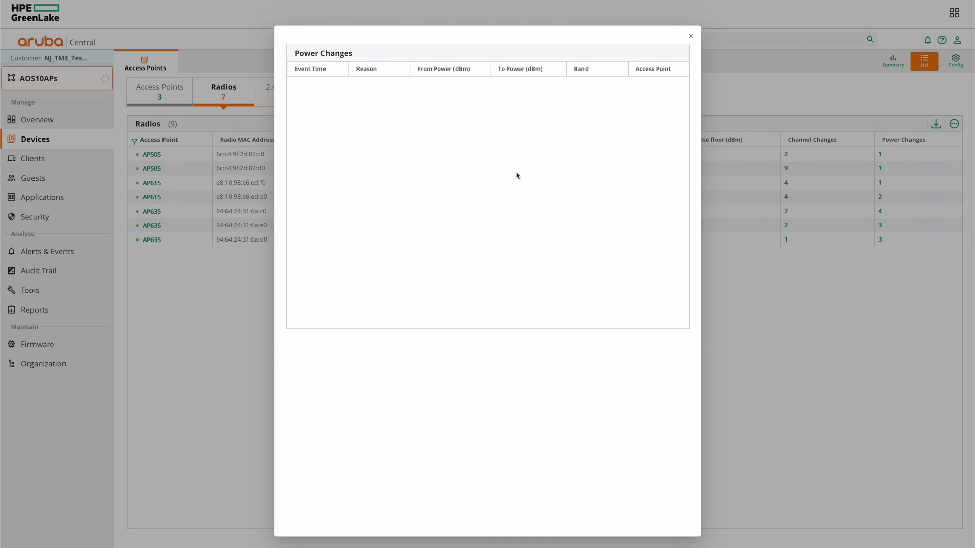
{"action": "left_click_drag", "start_coordinate": [410, 68], "coordinate": [442, 68]}
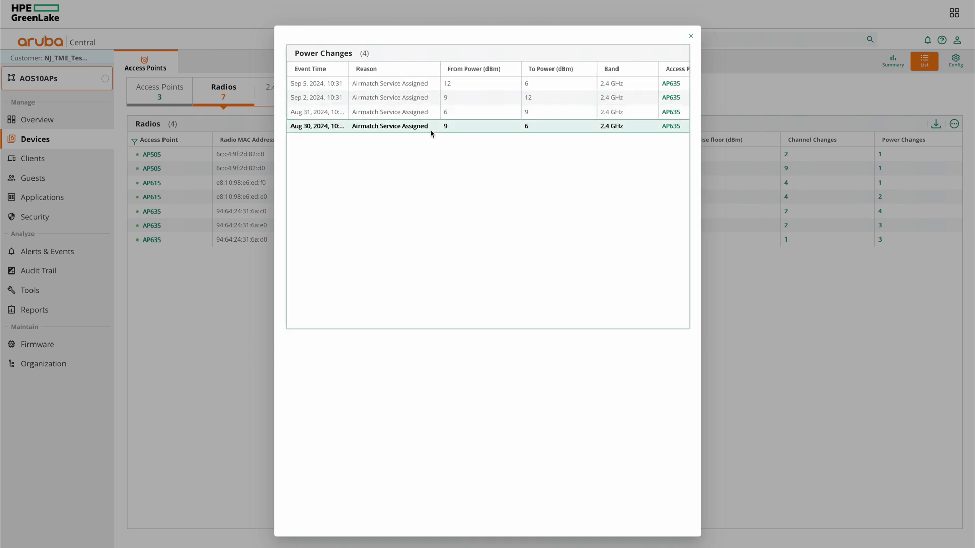
{"action": "left_click", "coordinate": [691, 35]}
{"action": "left_click", "coordinate": [175, 103]}
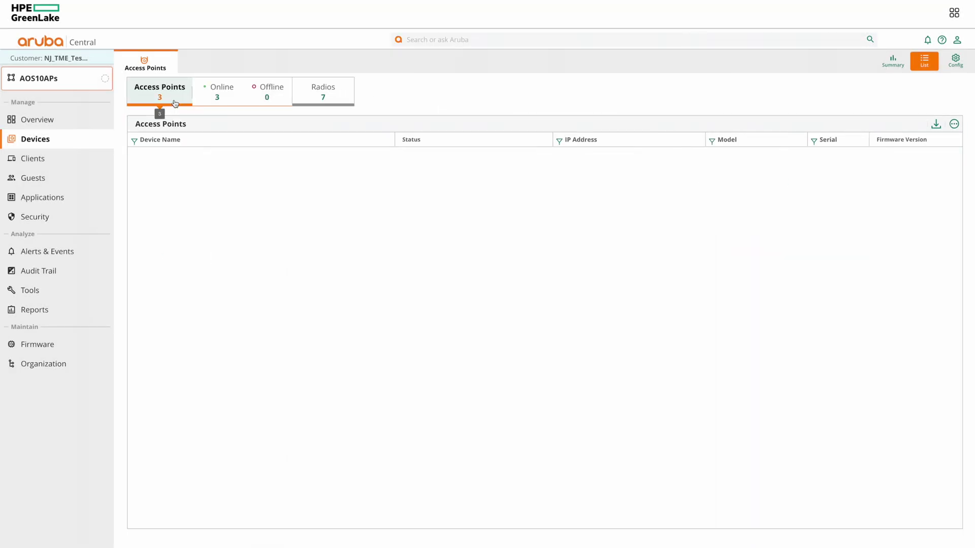
{"action": "left_click", "coordinate": [142, 183]}
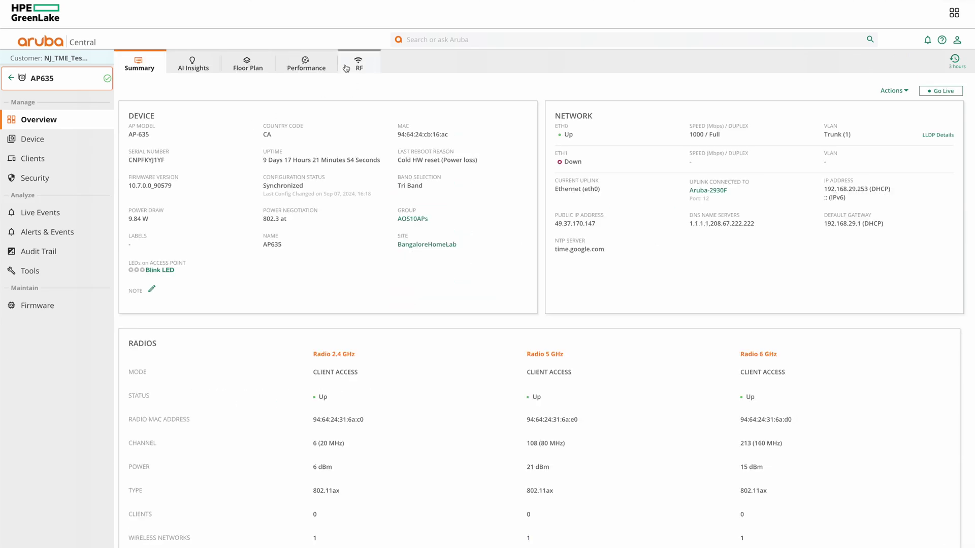
Step: Look over AP635's RF charts for its 2.4 GHz radio
{"action": "left_click", "coordinate": [359, 64]}
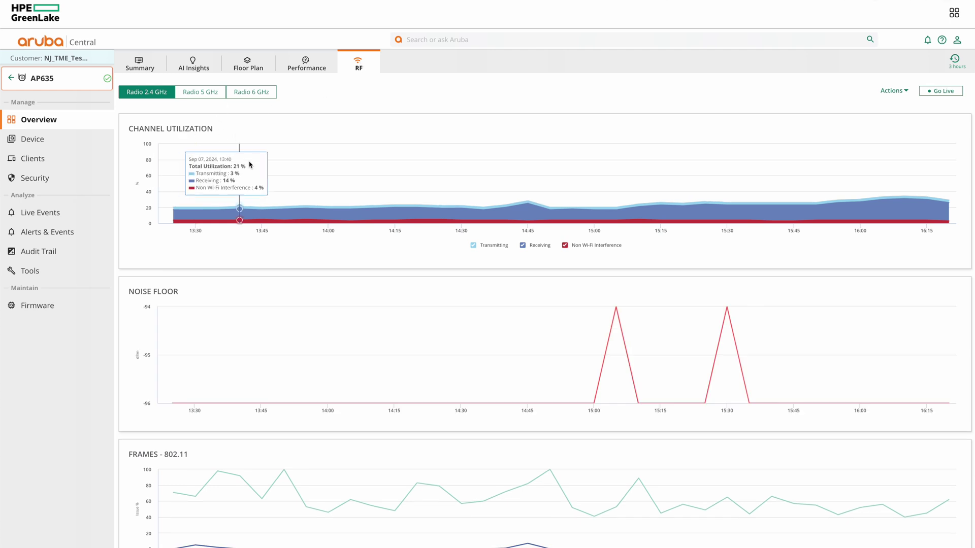
{"action": "scroll", "coordinate": [252, 161], "scroll_direction": "down", "scroll_amount": 4}
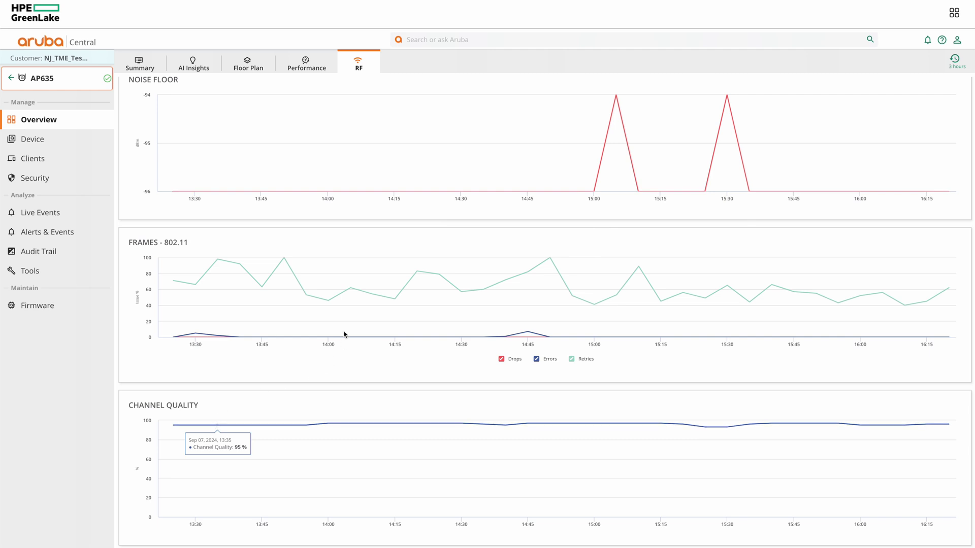
{"action": "scroll", "coordinate": [347, 253], "scroll_direction": "up", "scroll_amount": 4}
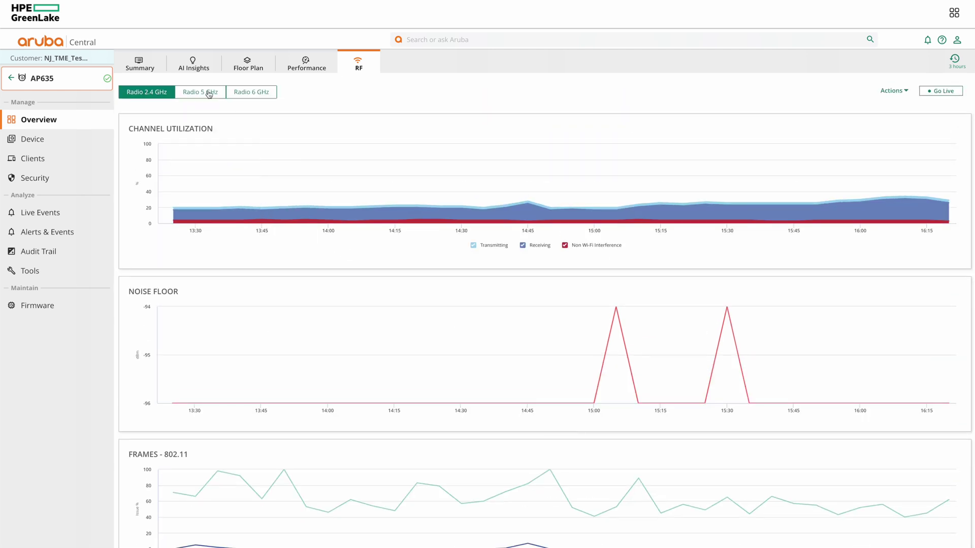
Step: Switch the RF charts to the 5 GHz and 6 GHz radios, then return to the Access Points list
{"action": "left_click", "coordinate": [209, 94]}
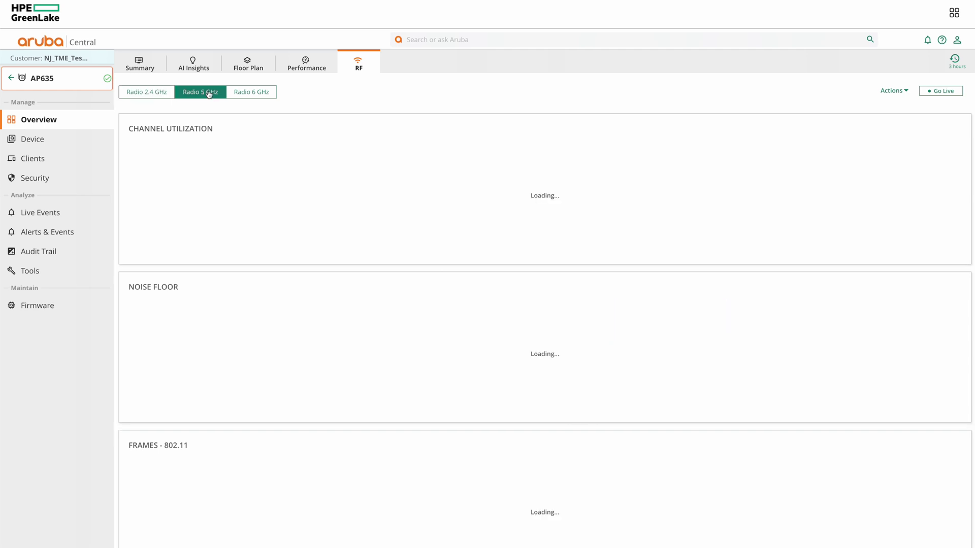
{"action": "left_click", "coordinate": [251, 96]}
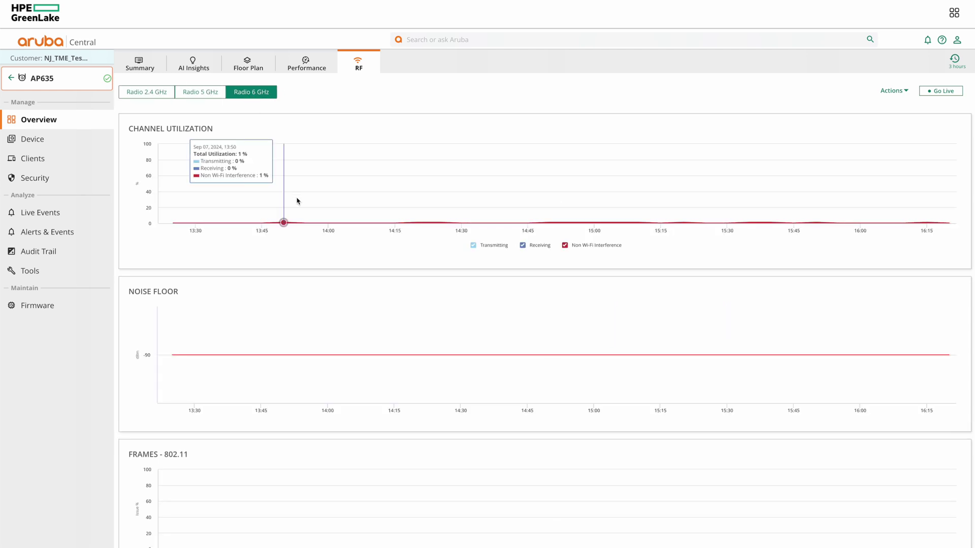
{"action": "scroll", "coordinate": [523, 320], "scroll_direction": "down", "scroll_amount": 4}
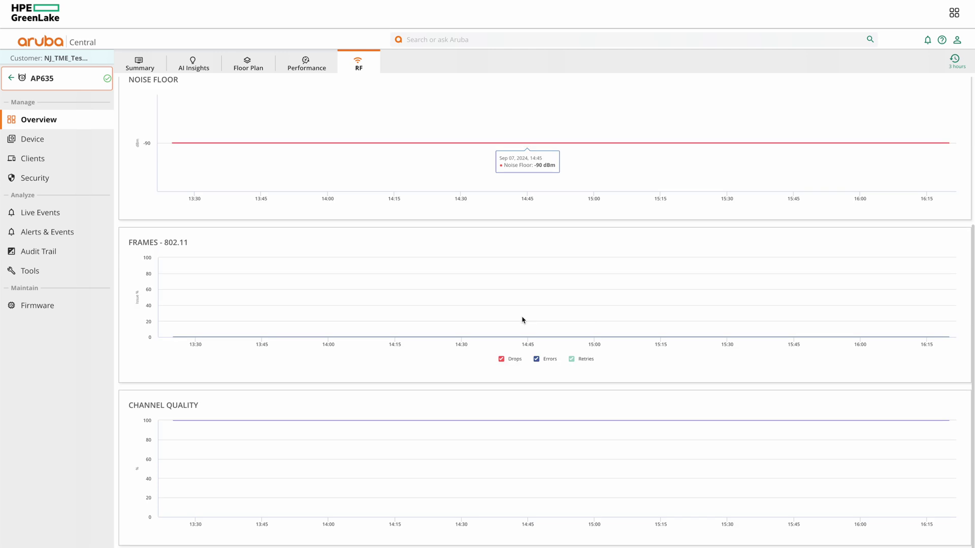
{"action": "scroll", "coordinate": [523, 320], "scroll_direction": "up", "scroll_amount": 4}
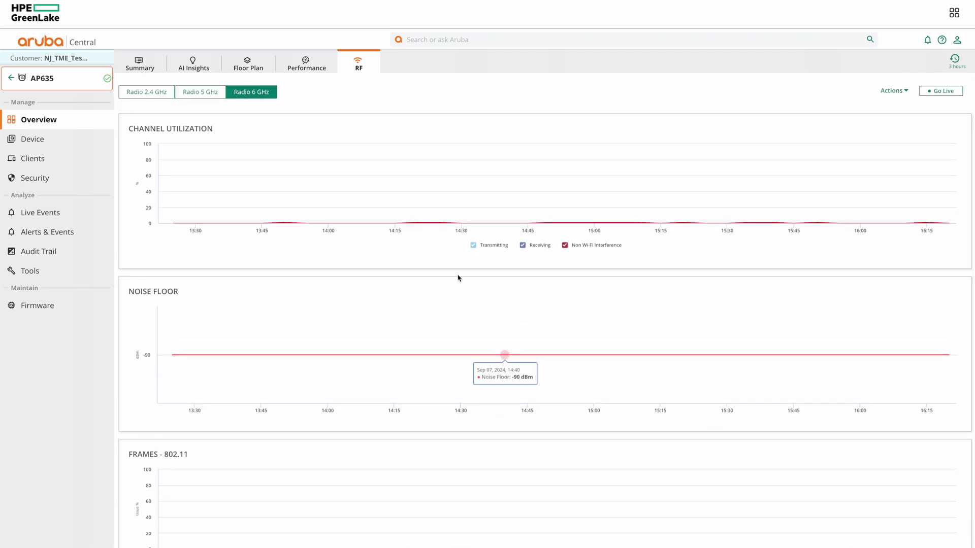
{"action": "left_click", "coordinate": [10, 82]}
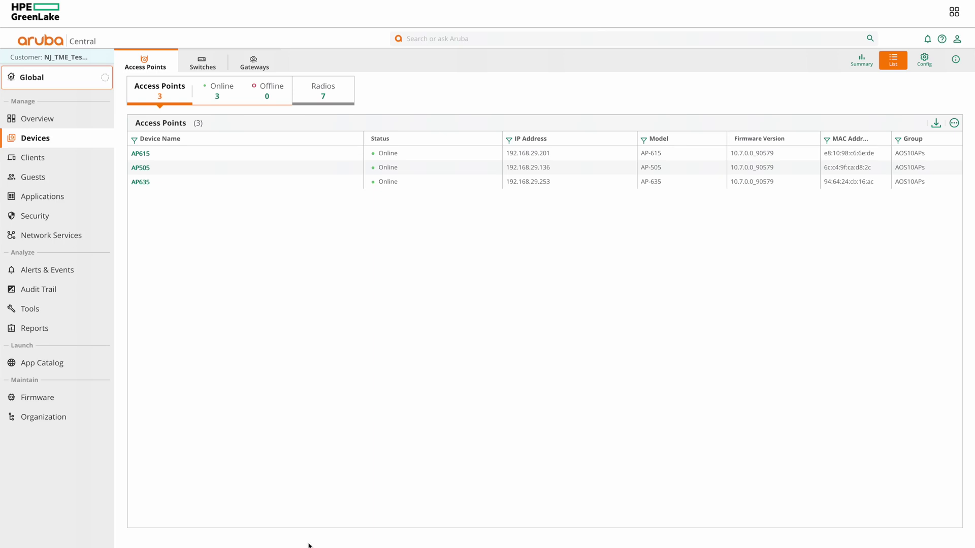
Step: Go to Organization > Platform Integration and launch the API Gateway's REST API documentation
{"action": "left_click", "coordinate": [60, 422]}
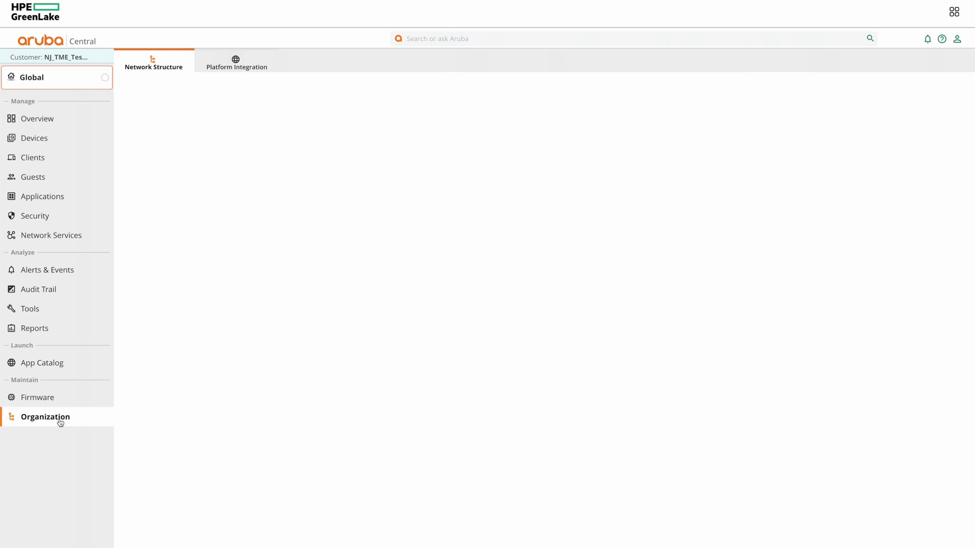
{"action": "left_click", "coordinate": [230, 68]}
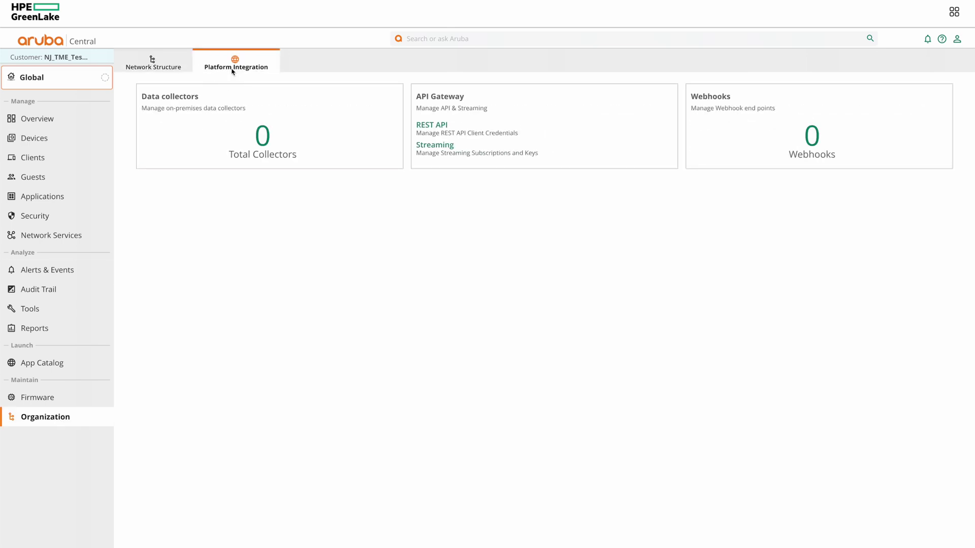
{"action": "left_click", "coordinate": [431, 130]}
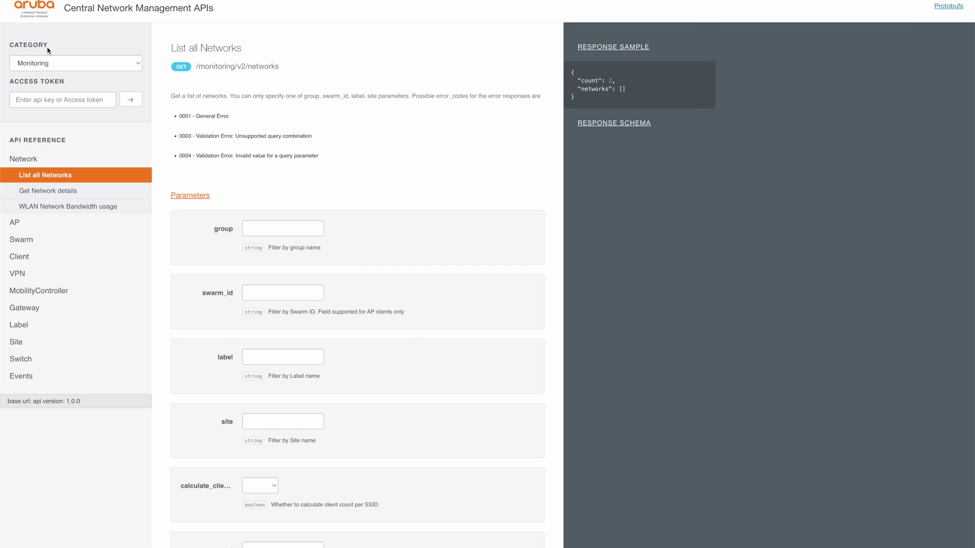
Step: Switch the API documentation category to AirMatch
{"action": "left_click", "coordinate": [49, 64]}
{"action": "scroll", "coordinate": [49, 64], "scroll_direction": "up", "scroll_amount": 10}
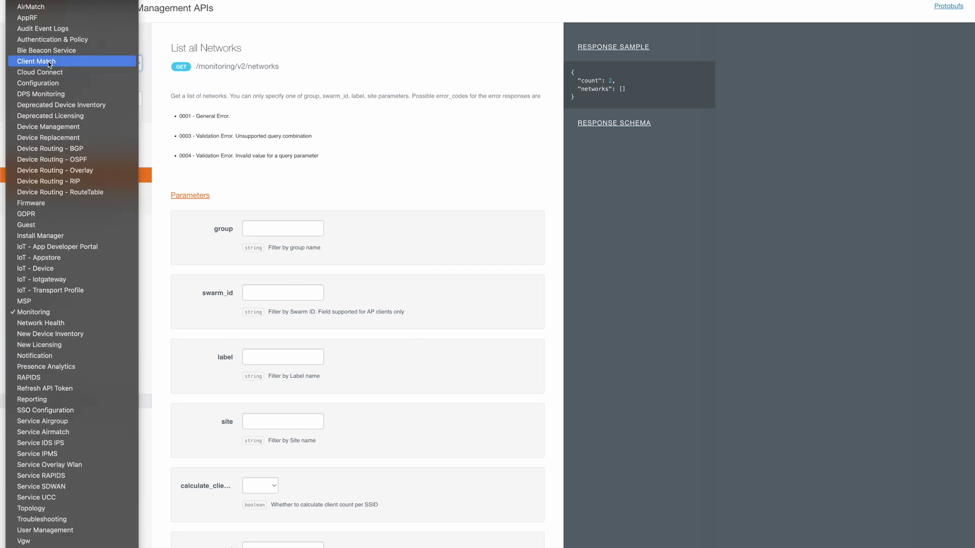
{"action": "left_click", "coordinate": [35, 11]}
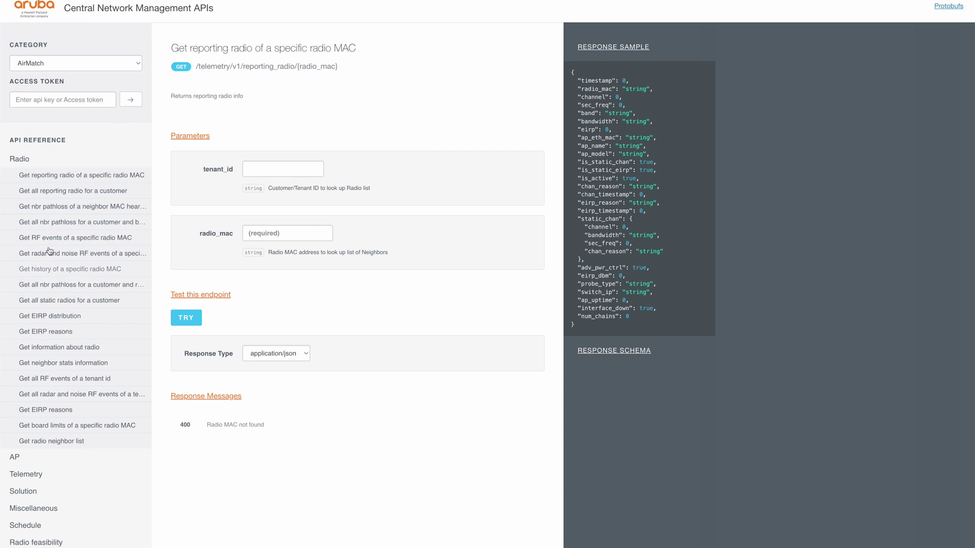
Step: Browse the Radio and AP endpoint groups and select Get AP info for all AP's
{"action": "left_click", "coordinate": [26, 172]}
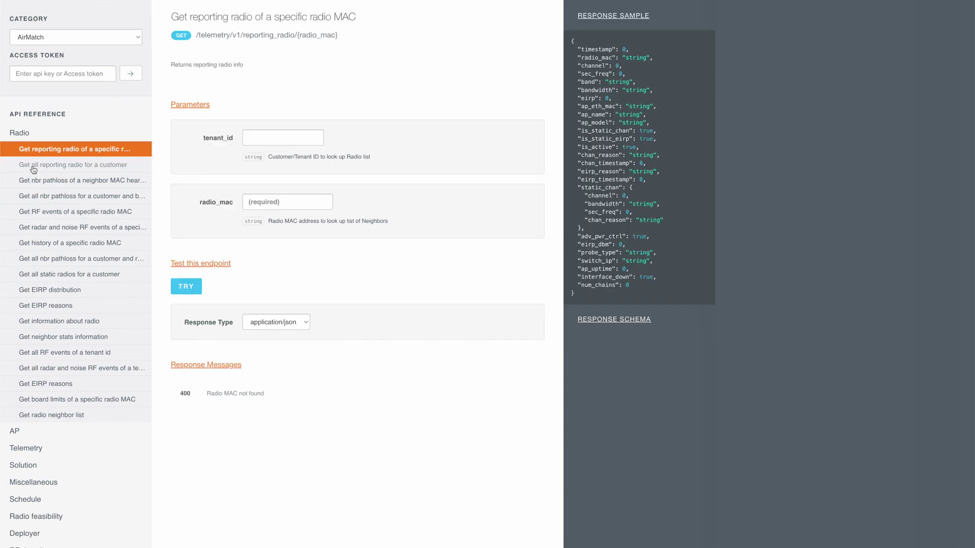
{"action": "scroll", "coordinate": [26, 211], "scroll_direction": "down", "scroll_amount": 1}
{"action": "left_click", "coordinate": [15, 387]}
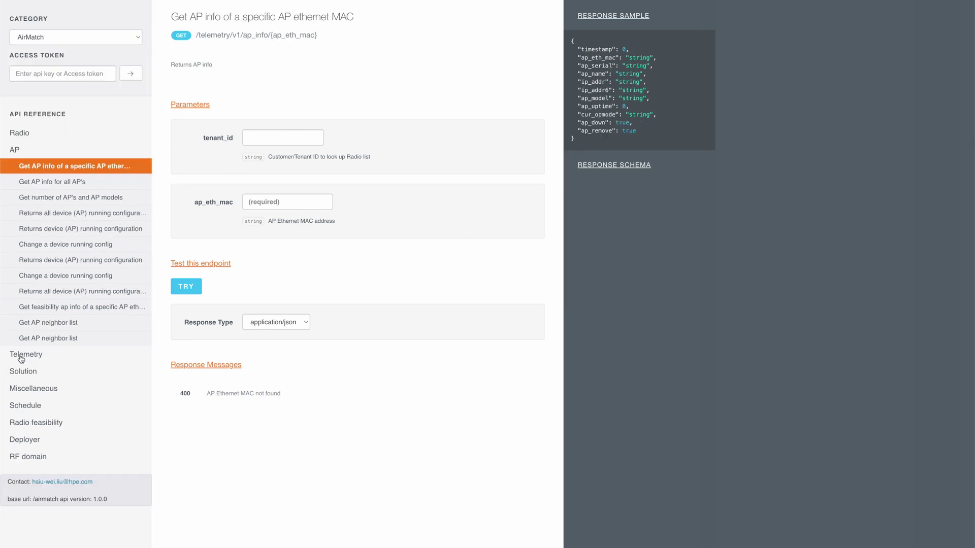
{"action": "left_click", "coordinate": [21, 360]}
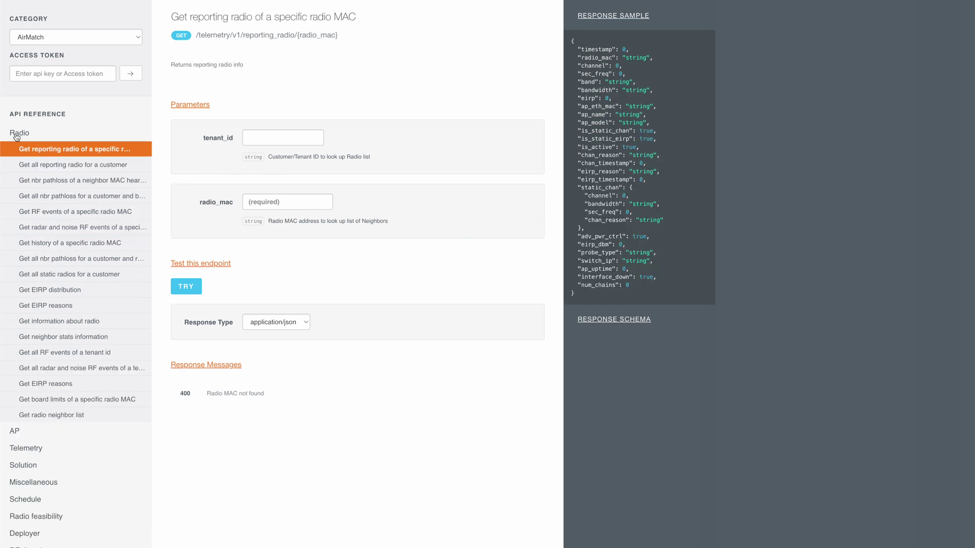
{"action": "left_click", "coordinate": [12, 432]}
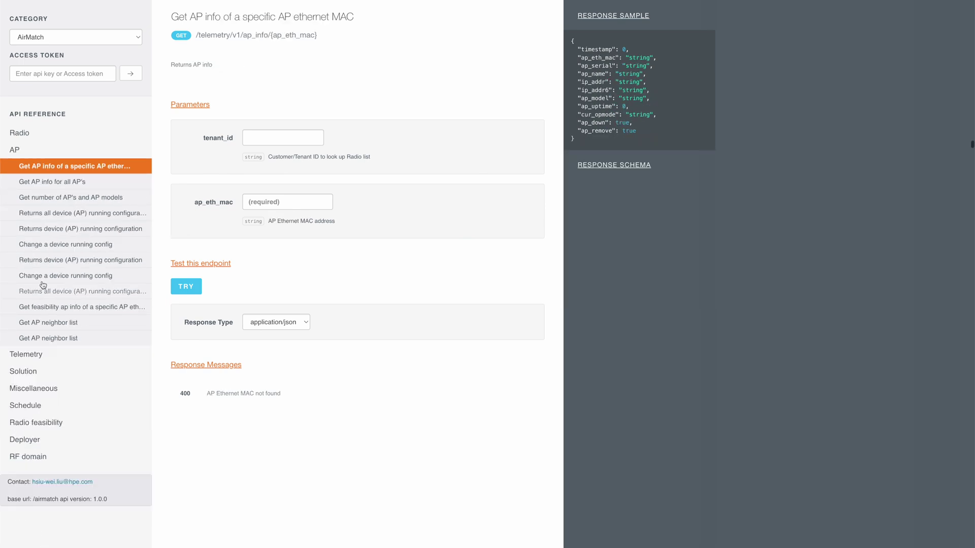
{"action": "left_click", "coordinate": [56, 184]}
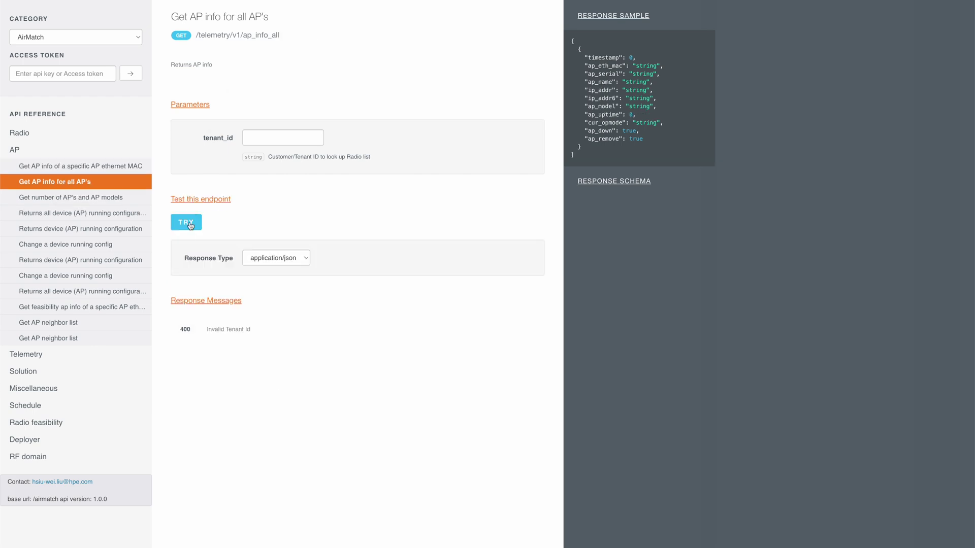
Step: Paste a saved access token and send the Get AP info for all AP's test request
{"action": "left_click", "coordinate": [72, 79]}
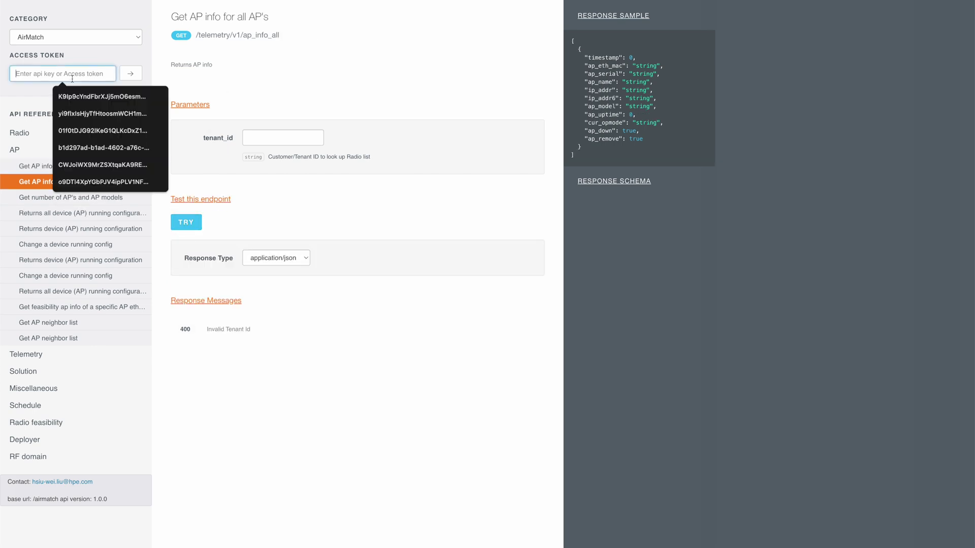
{"action": "key", "text": "ctrl+v"}
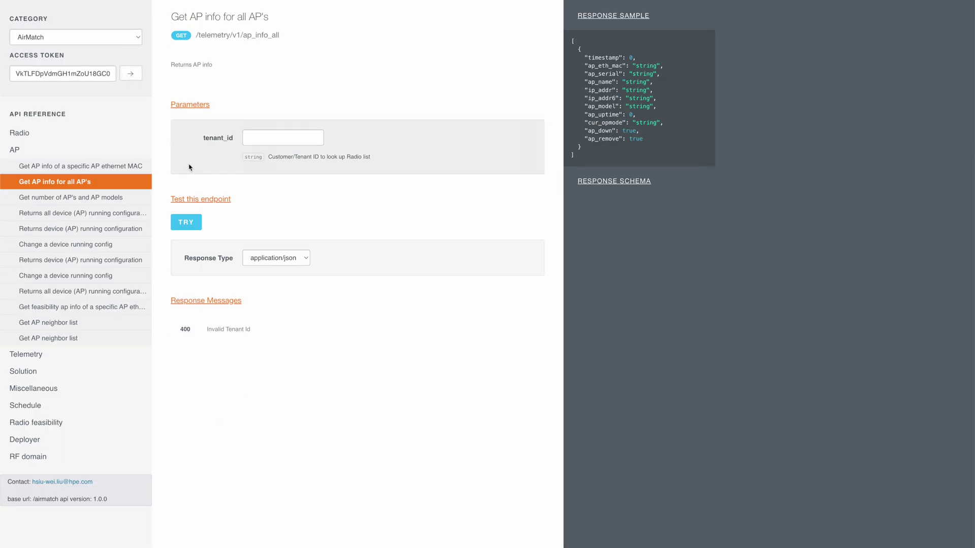
{"action": "left_click", "coordinate": [192, 226]}
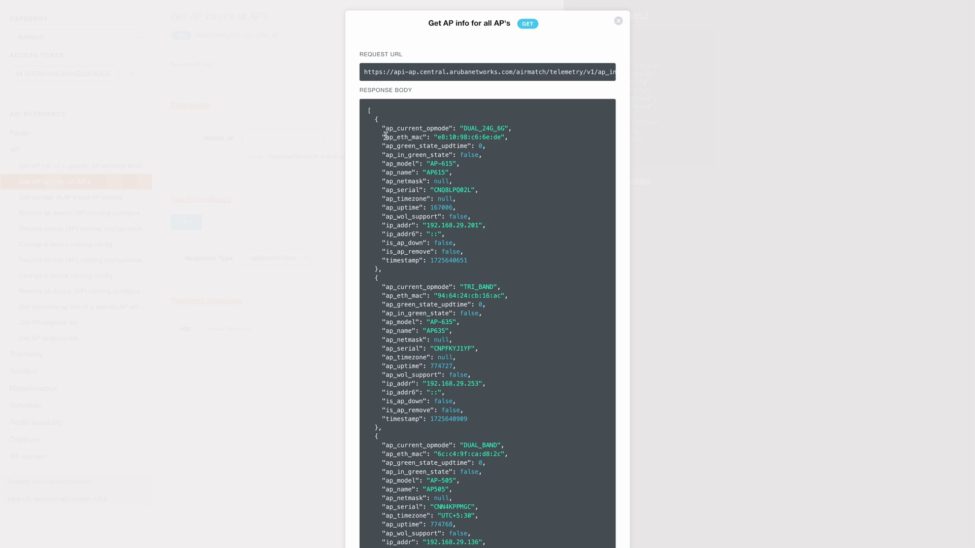
Step: Highlight the ap_serial values and the AP615 ap_name in the response
{"action": "left_click_drag", "start_coordinate": [385, 136], "coordinate": [503, 137]}
{"action": "left_click_drag", "start_coordinate": [386, 190], "coordinate": [471, 190]}
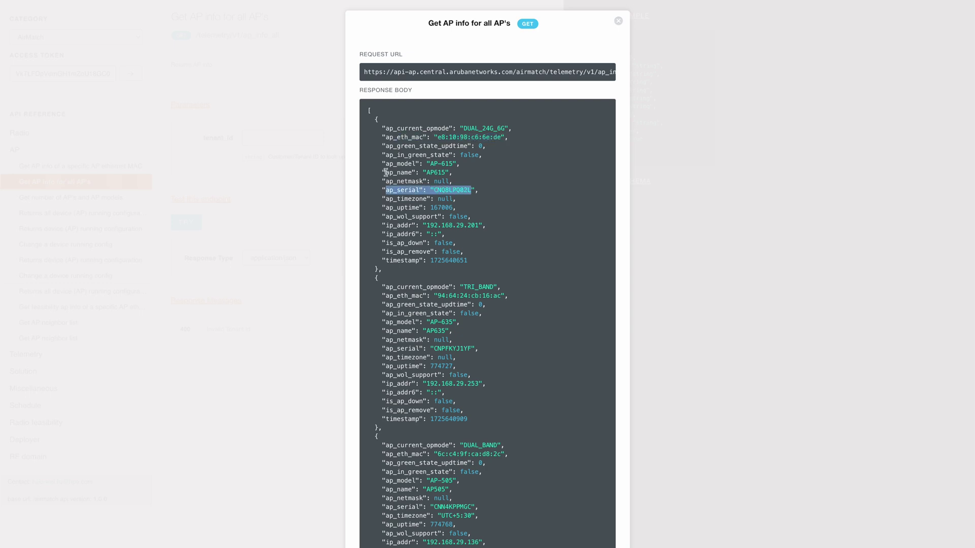
{"action": "left_click_drag", "start_coordinate": [385, 173], "coordinate": [456, 164]}
Step: Close the response, view Change a device running config, then test Get all reporting radio for a customer
{"action": "left_click", "coordinate": [280, 221]}
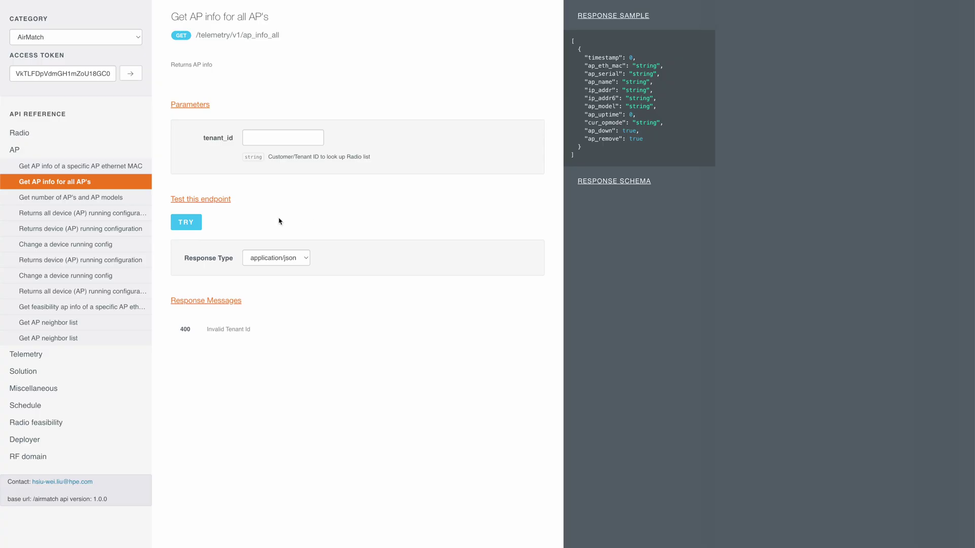
{"action": "left_click", "coordinate": [60, 278]}
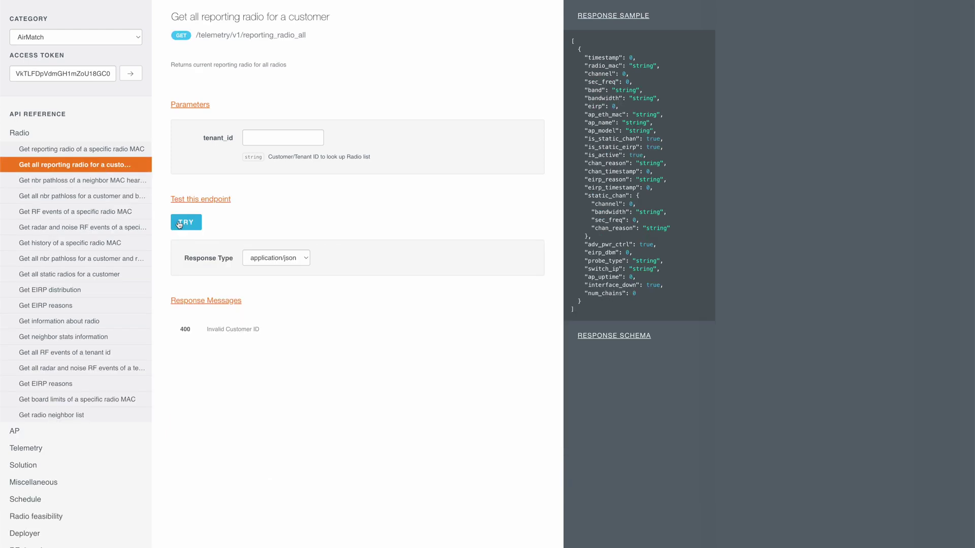
{"action": "left_click", "coordinate": [181, 224]}
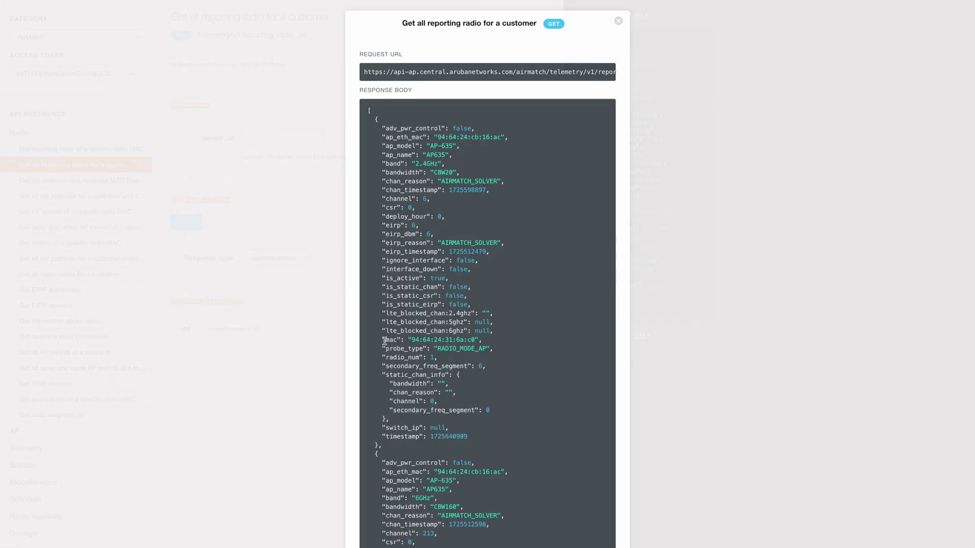
Step: Highlight AP635's radio MAC, 2.4GHz band, channel 6, and channel reason with timestamp
{"action": "left_click_drag", "start_coordinate": [385, 340], "coordinate": [484, 342]}
{"action": "left_click_drag", "start_coordinate": [382, 163], "coordinate": [457, 173]}
{"action": "left_click_drag", "start_coordinate": [386, 199], "coordinate": [428, 200]}
{"action": "left_click_drag", "start_coordinate": [386, 182], "coordinate": [487, 192]}
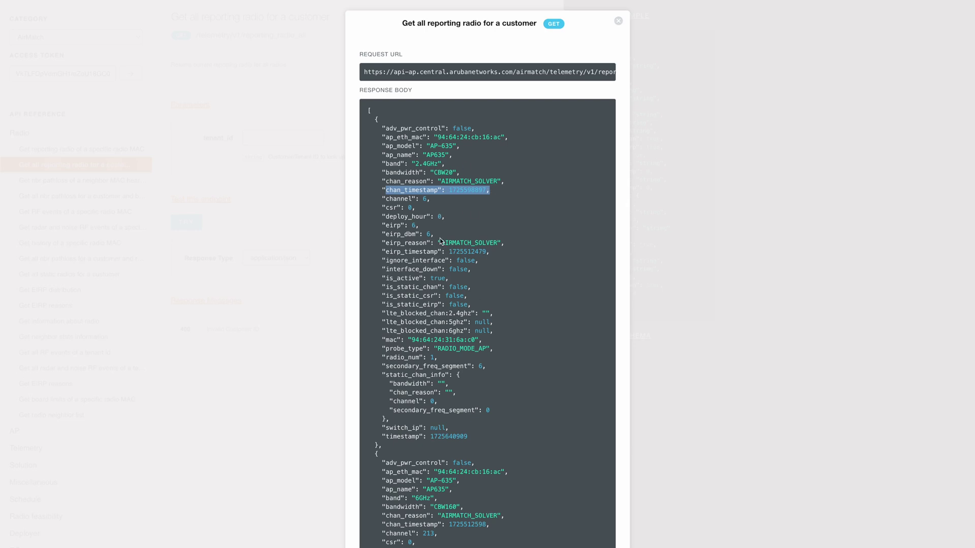
Step: Scroll through the remaining reporting-radio entries and close the response
{"action": "scroll", "coordinate": [441, 241], "scroll_direction": "down", "scroll_amount": 14}
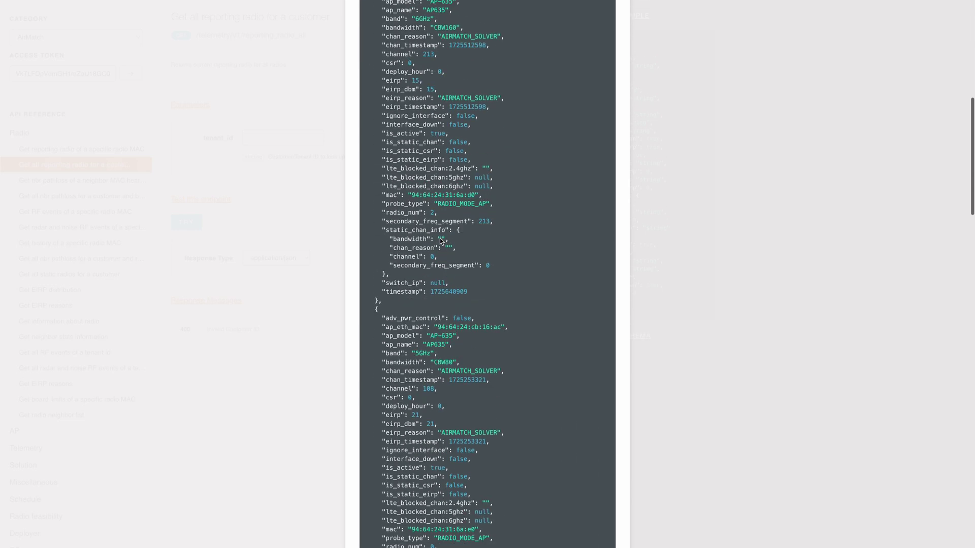
{"action": "scroll", "coordinate": [441, 241], "scroll_direction": "down", "scroll_amount": 15}
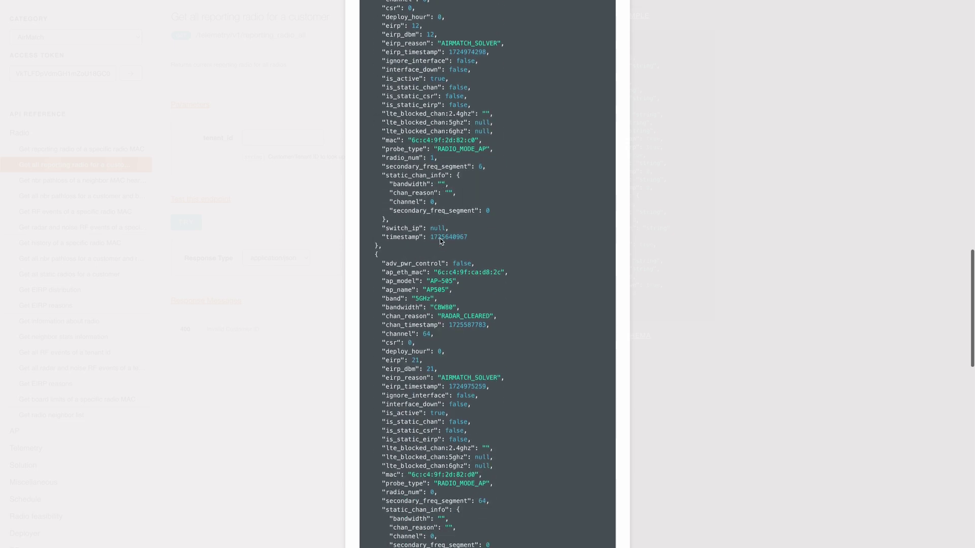
{"action": "scroll", "coordinate": [441, 240], "scroll_direction": "down", "scroll_amount": 20}
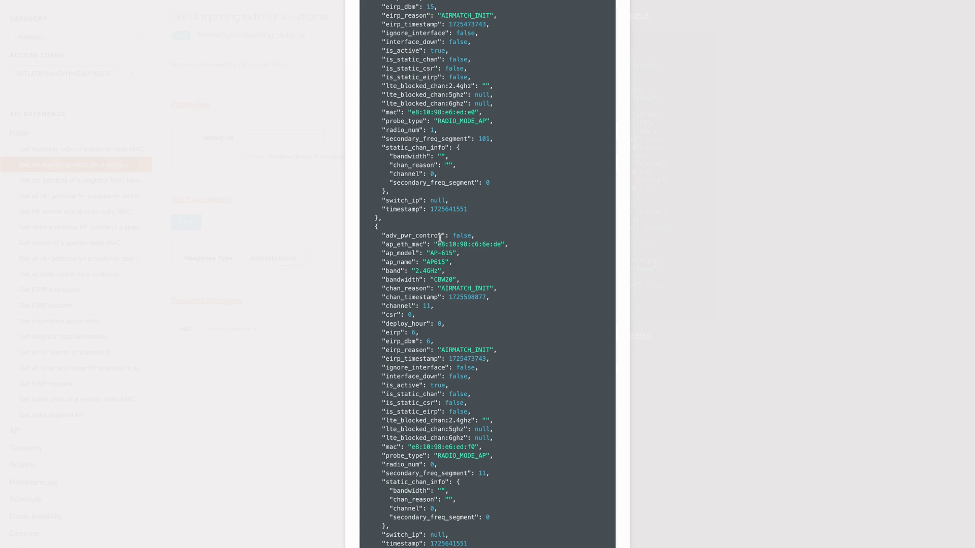
{"action": "scroll", "coordinate": [440, 239], "scroll_direction": "down", "scroll_amount": 2}
{"action": "scroll", "coordinate": [440, 239], "scroll_direction": "up", "scroll_amount": 20}
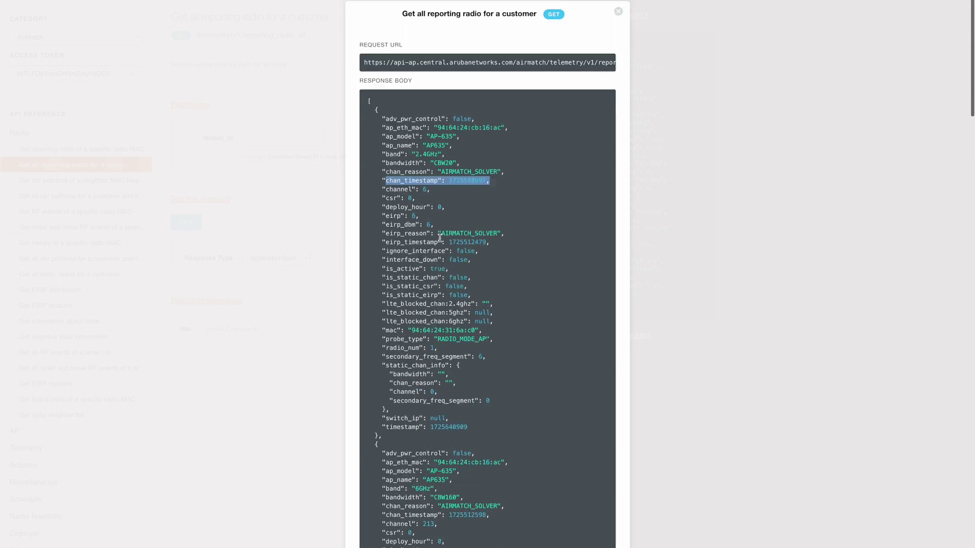
{"action": "left_click", "coordinate": [618, 21]}
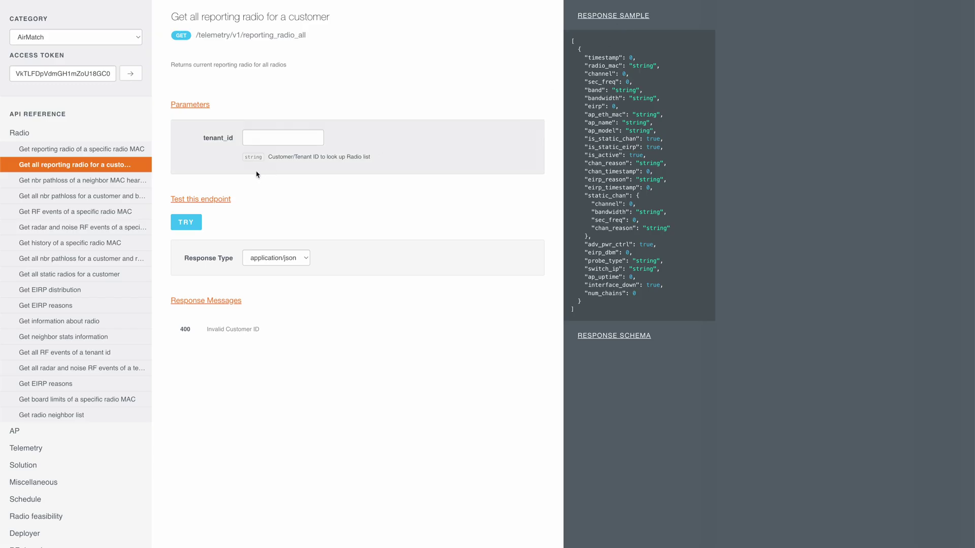
Step: Enter the AP635 2.4GHz radio's MAC in Get reporting radio of a specific radio MAC
{"action": "left_click", "coordinate": [102, 153]}
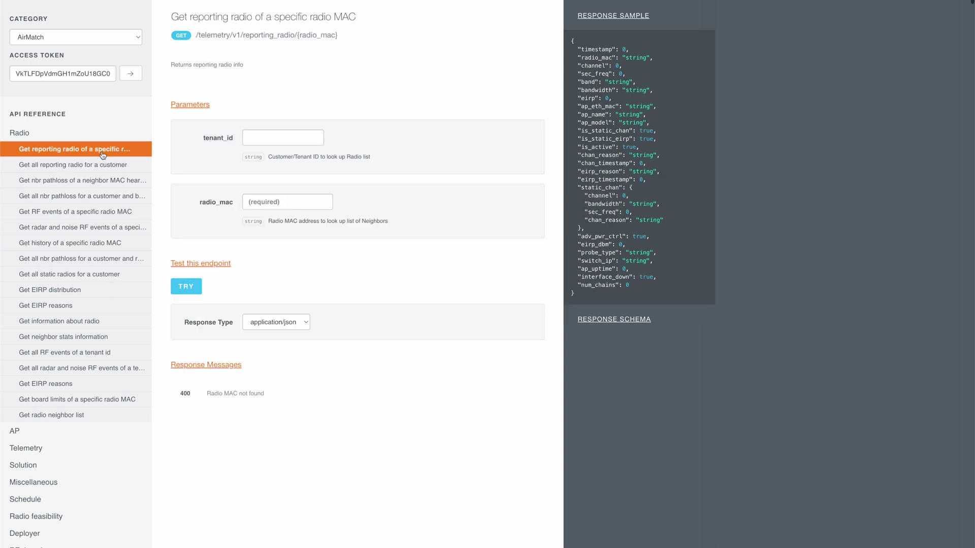
{"action": "left_click", "coordinate": [271, 203]}
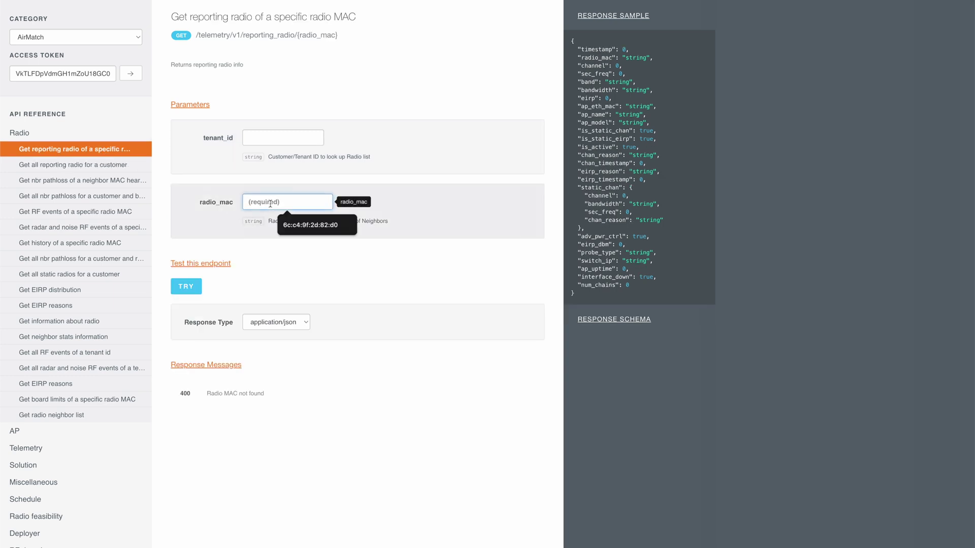
{"action": "type", "text": "94:64:24:31:6a:c0"}
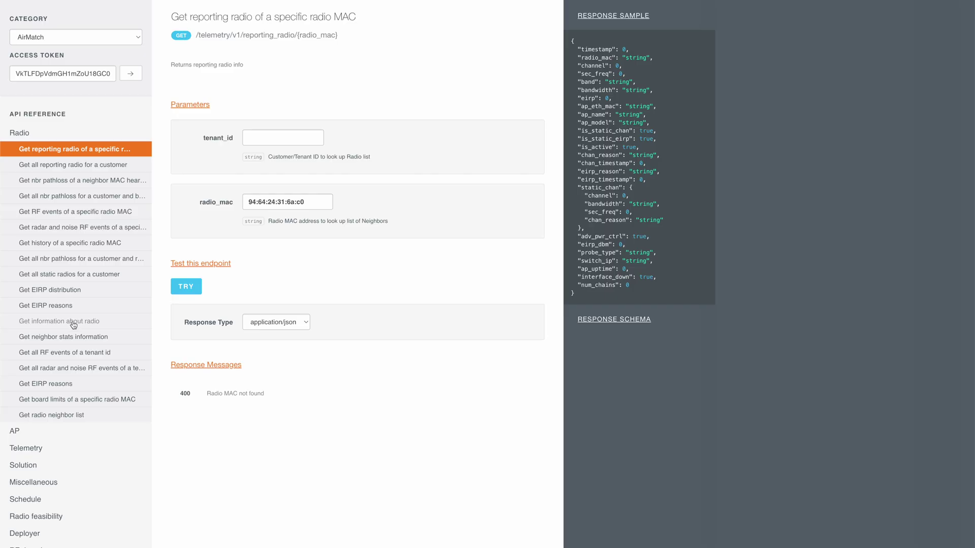
Step: Run Get information about radio, noting 3 active 2.4GHz, 2 5GHz and 2 6GHz radios
{"action": "left_click", "coordinate": [74, 324]}
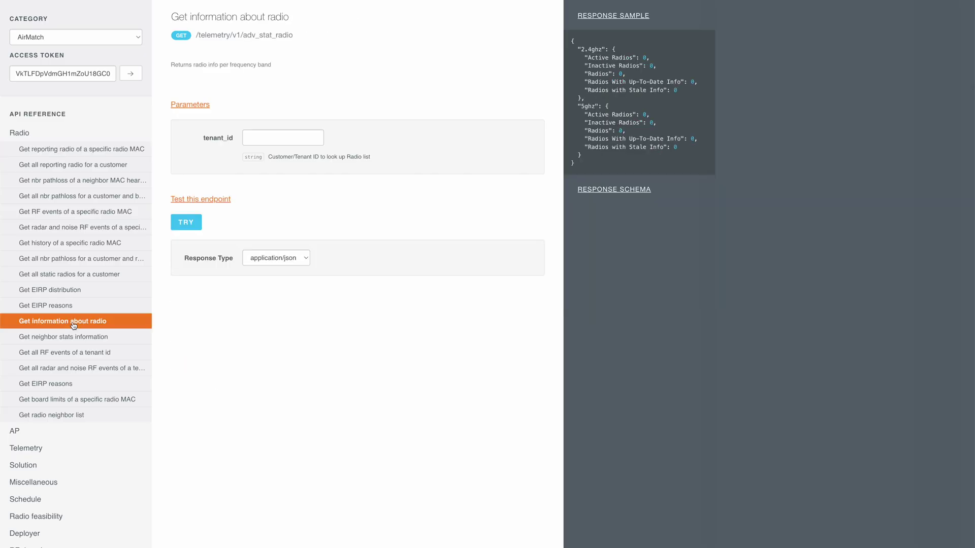
{"action": "left_click", "coordinate": [179, 224]}
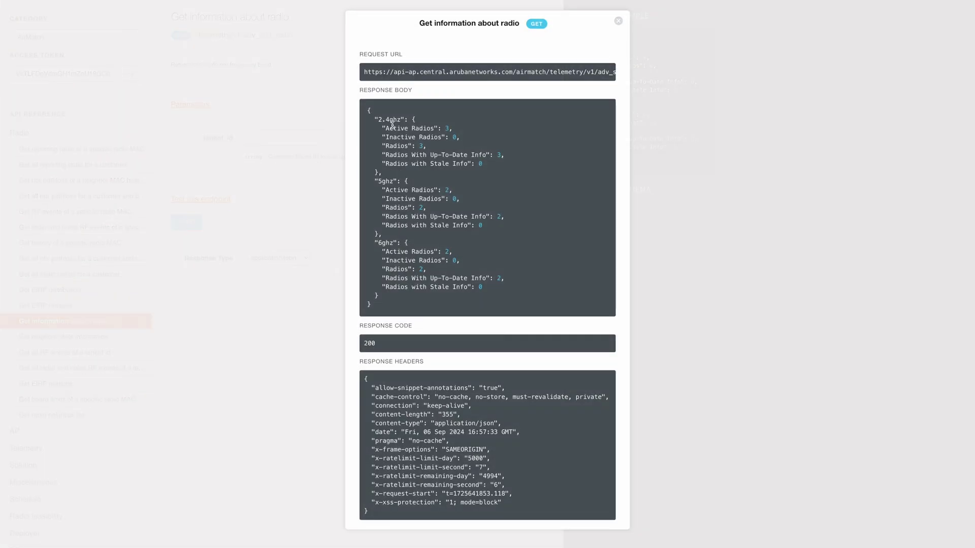
{"action": "left_click_drag", "start_coordinate": [386, 128], "coordinate": [449, 129]}
{"action": "left_click_drag", "start_coordinate": [386, 190], "coordinate": [449, 190]}
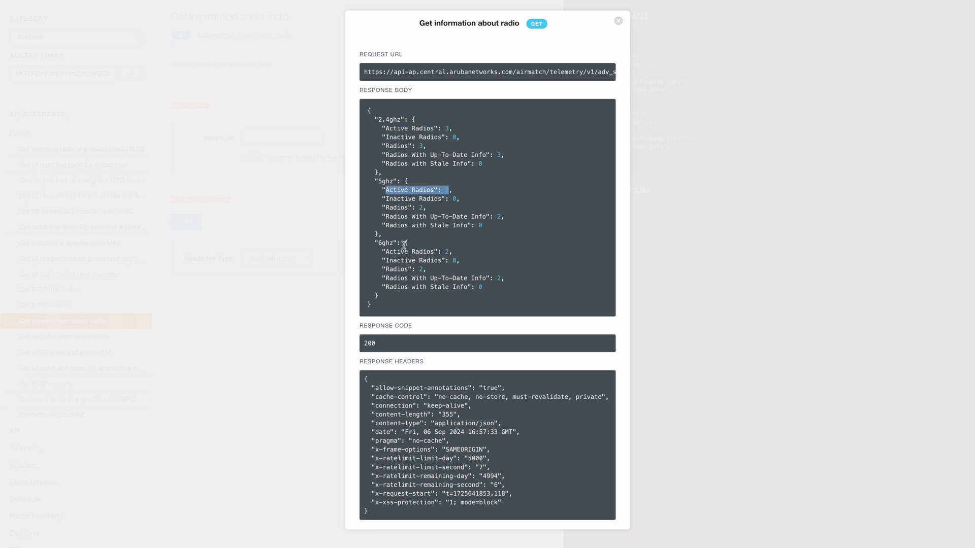
{"action": "left_click_drag", "start_coordinate": [385, 252], "coordinate": [450, 251]}
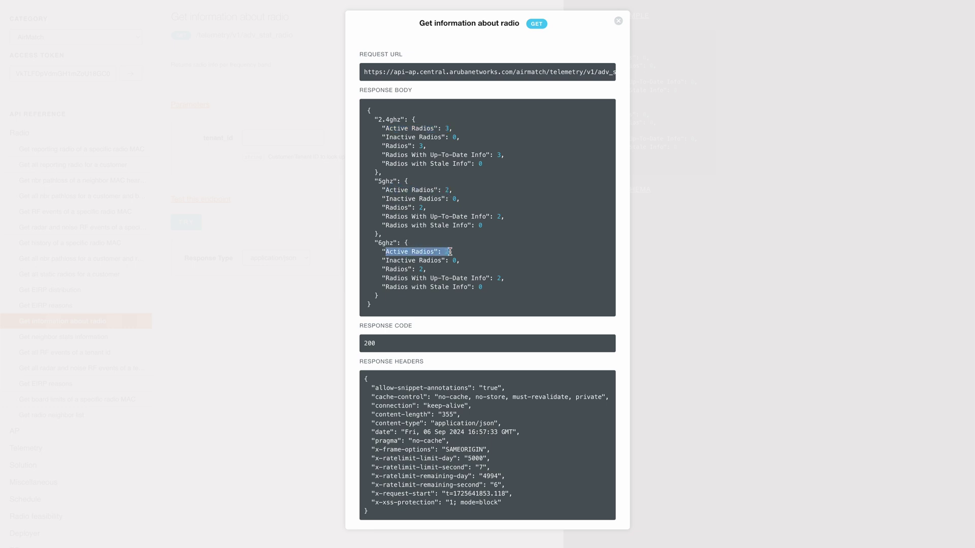
{"action": "left_click", "coordinate": [619, 23]}
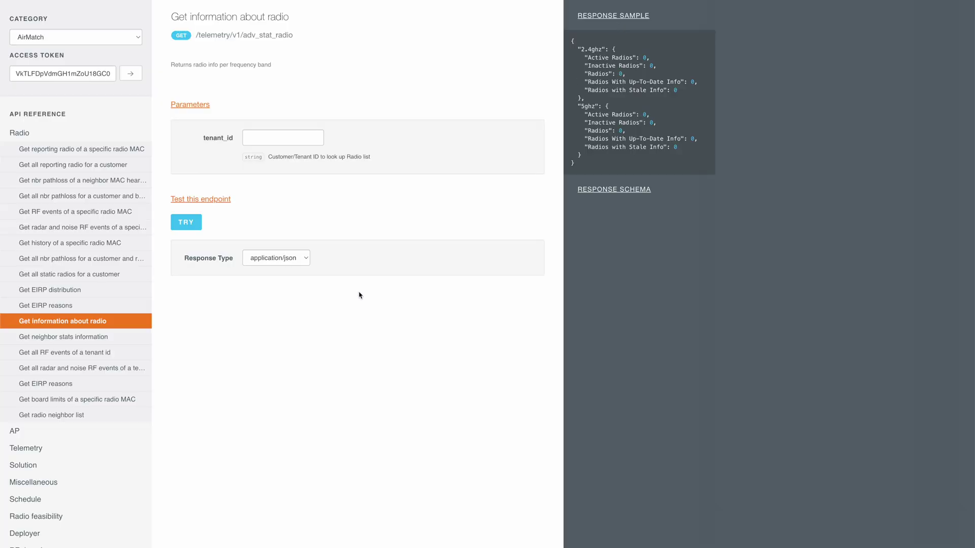
{"action": "left_click", "coordinate": [56, 149]}
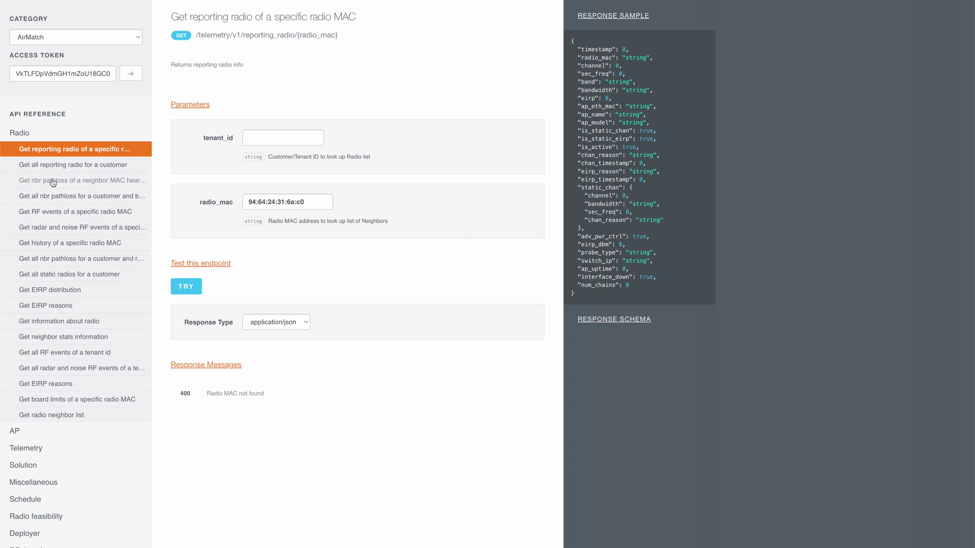
Step: Run Get all nbr pathloss for a customer and band with band 5ghz
{"action": "left_click", "coordinate": [48, 198]}
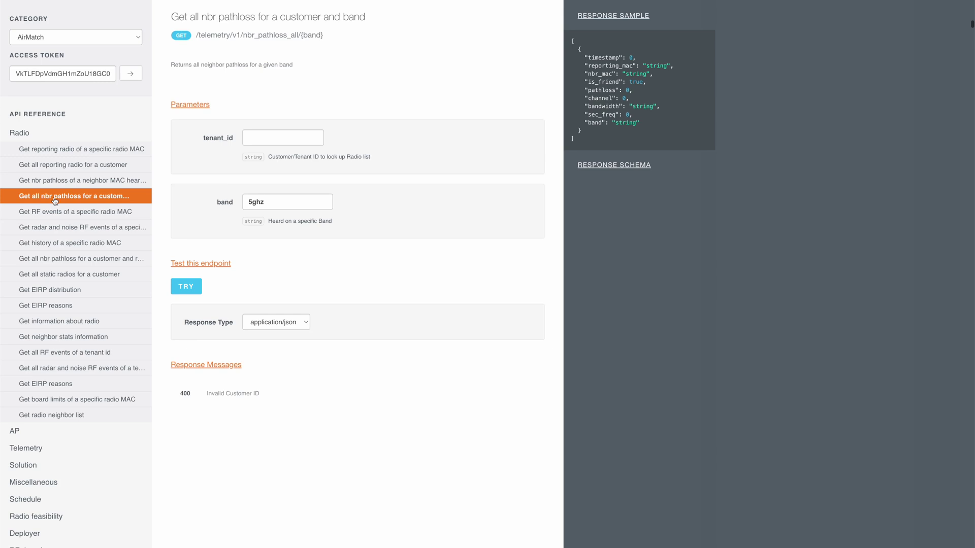
{"action": "left_click", "coordinate": [235, 206]}
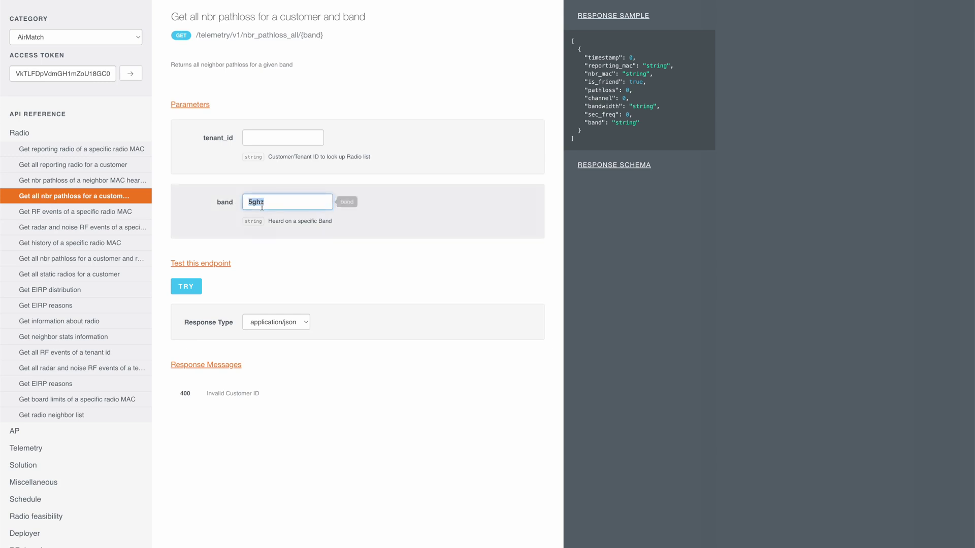
{"action": "left_click", "coordinate": [305, 202]}
{"action": "left_click", "coordinate": [186, 286]}
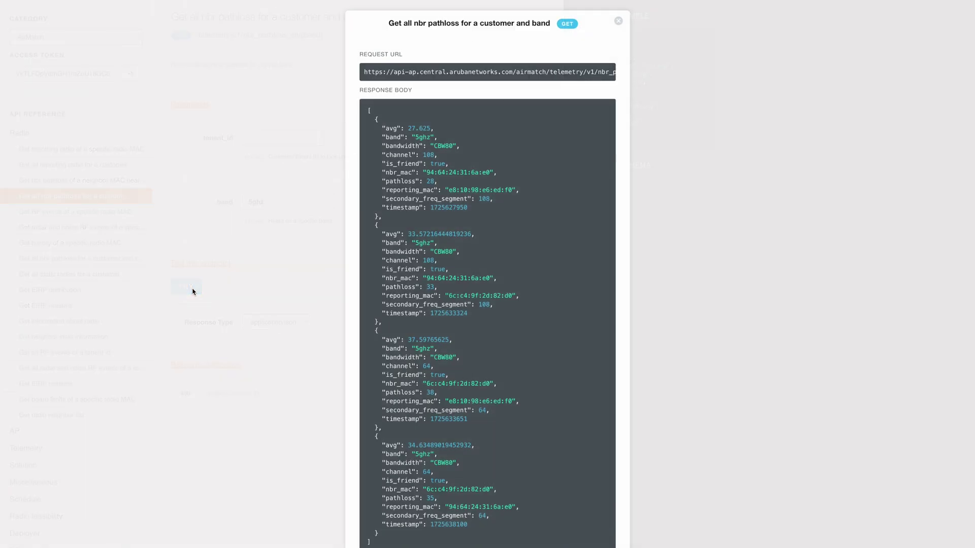
Step: Highlight the reporting radio MACs and pathloss values in the 5ghz neighbour entries
{"action": "left_click_drag", "start_coordinate": [383, 181], "coordinate": [515, 189]}
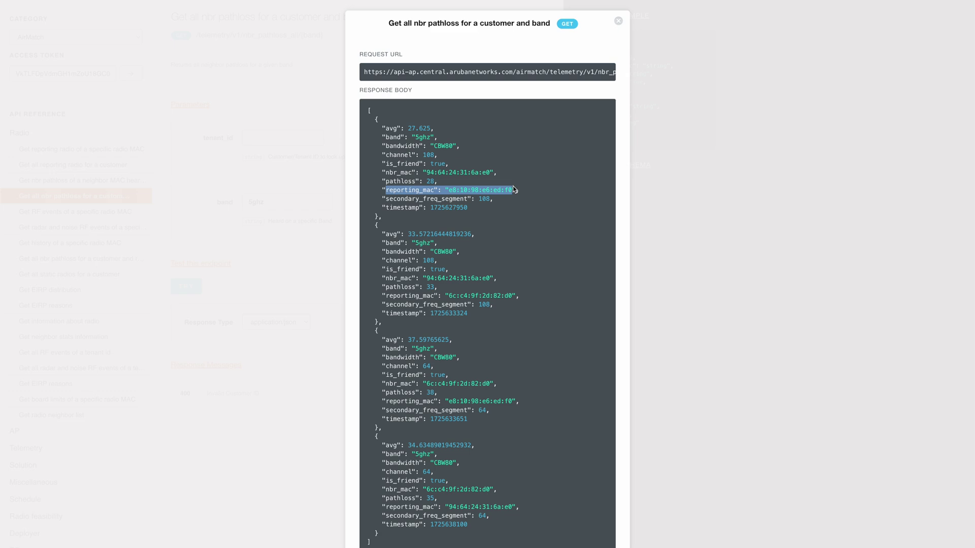
{"action": "left_click_drag", "start_coordinate": [382, 287], "coordinate": [515, 295]}
{"action": "scroll", "coordinate": [505, 352], "scroll_direction": "down", "scroll_amount": 5}
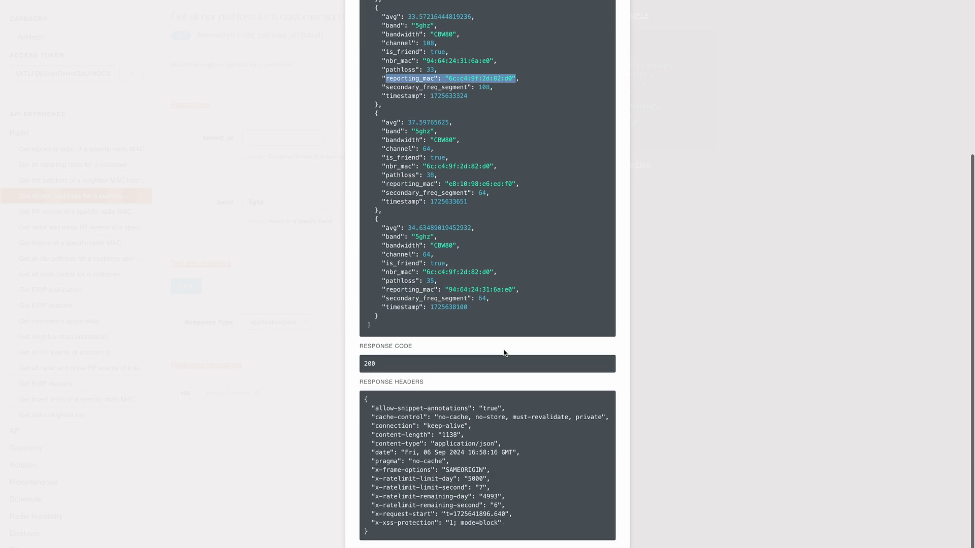
{"action": "scroll", "coordinate": [504, 350], "scroll_direction": "up", "scroll_amount": 5}
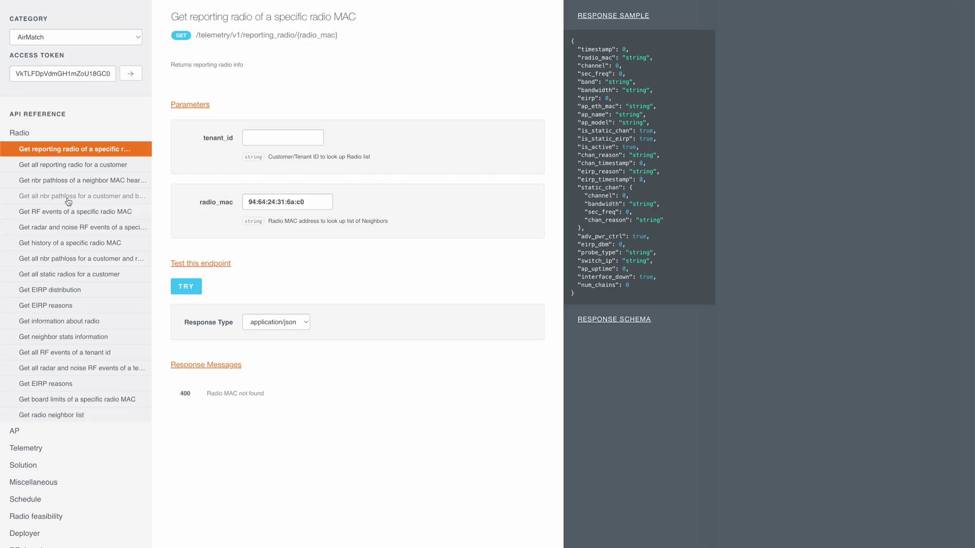
Step: Browse the radar/noise, radio history, neighbour pathloss, static radios and EIRP endpoints, ending on Get information about radio
{"action": "left_click", "coordinate": [69, 227]}
{"action": "left_click", "coordinate": [70, 243]}
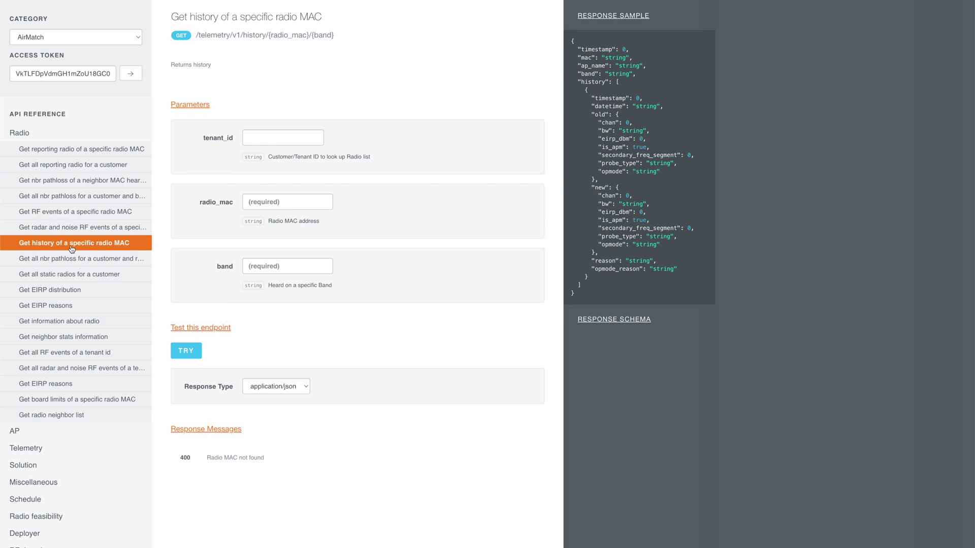
{"action": "left_click", "coordinate": [72, 260]}
{"action": "left_click", "coordinate": [71, 274]}
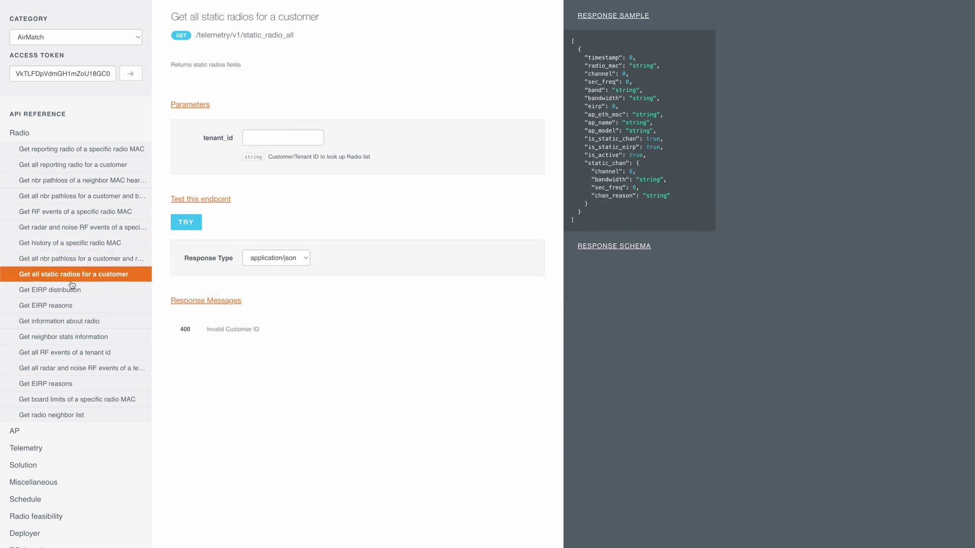
{"action": "left_click", "coordinate": [71, 288]}
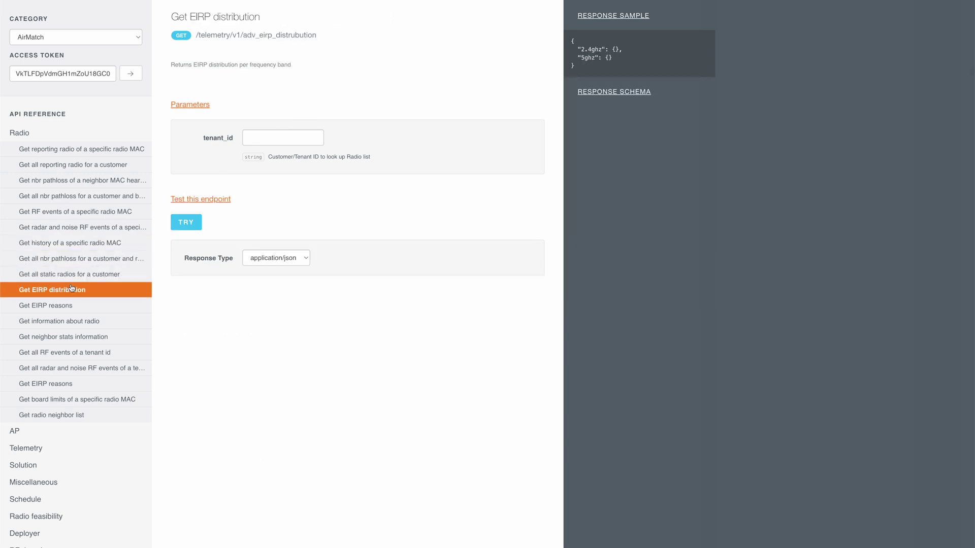
{"action": "left_click", "coordinate": [71, 305]}
{"action": "left_click", "coordinate": [72, 321]}
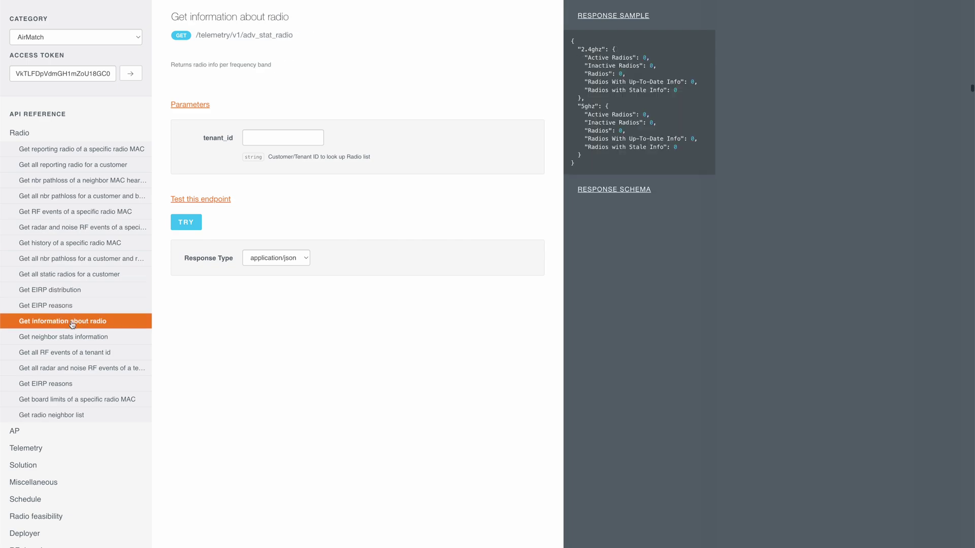